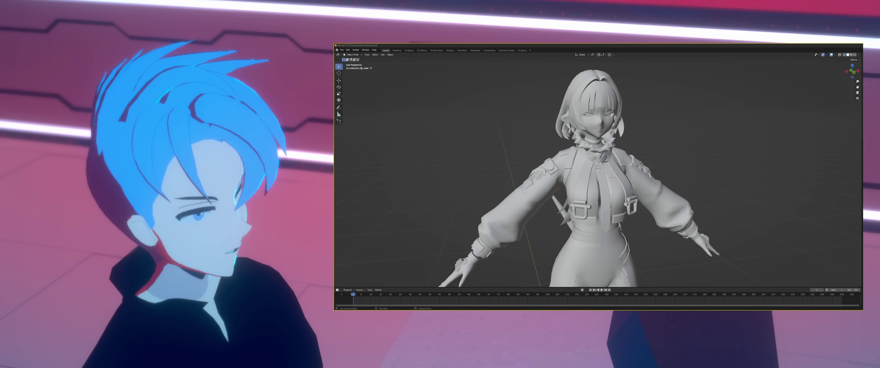
Show the character in rendered shading and examine the triangulated topology of the face in Edit Mode
{"action": "left_click", "coordinate": [854, 54]}
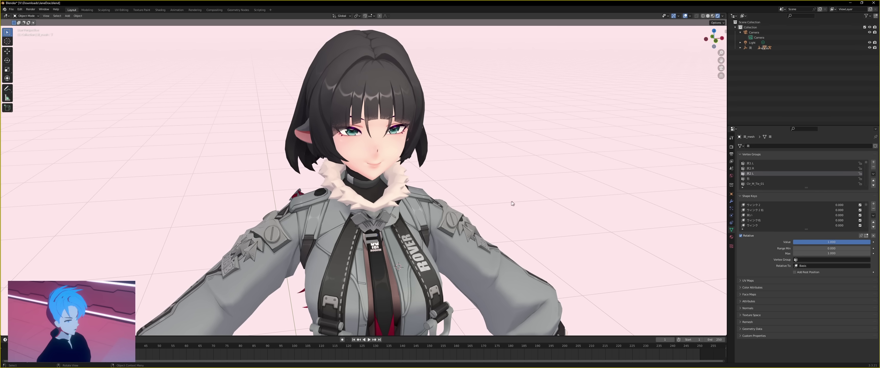
{"action": "scroll", "coordinate": [403, 155], "scroll_direction": "up", "scroll_amount": 2}
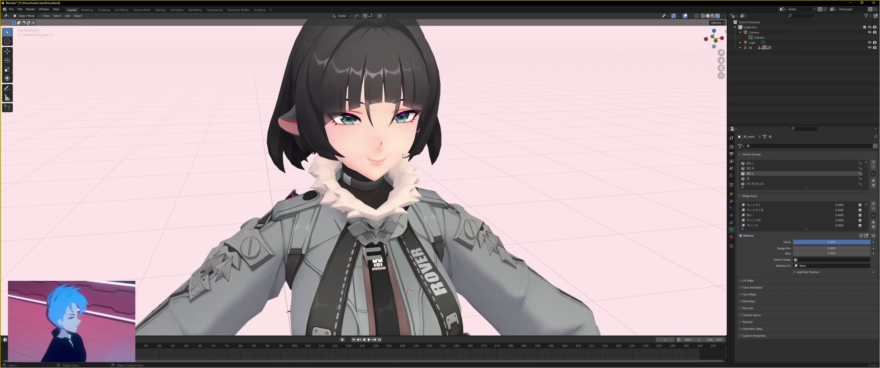
{"action": "middle_click_drag", "start_coordinate": [403, 155], "coordinate": [500, 148]}
{"action": "key", "text": "Tab"}
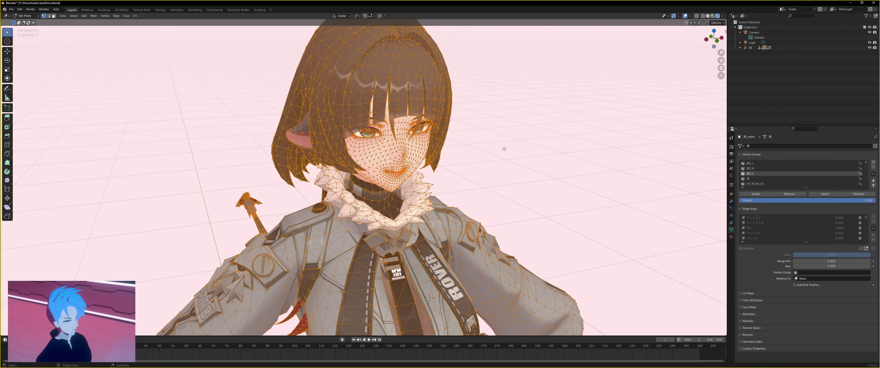
{"action": "scroll", "coordinate": [504, 148], "scroll_direction": "up", "scroll_amount": 3}
{"action": "scroll", "coordinate": [503, 149], "scroll_direction": "down", "scroll_amount": 1}
{"action": "middle_click_drag", "start_coordinate": [543, 149], "coordinate": [528, 190], "text": "shift"}
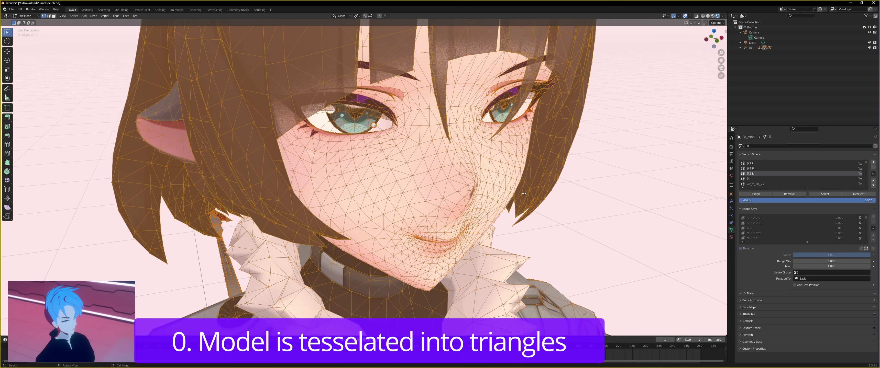
{"action": "key", "text": "Tab"}
{"action": "scroll", "coordinate": [528, 192], "scroll_direction": "down", "scroll_amount": 2}
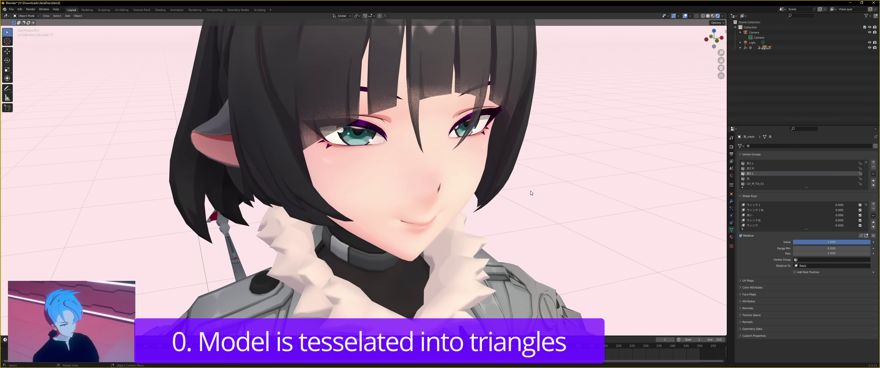
{"action": "key", "text": "Tab"}
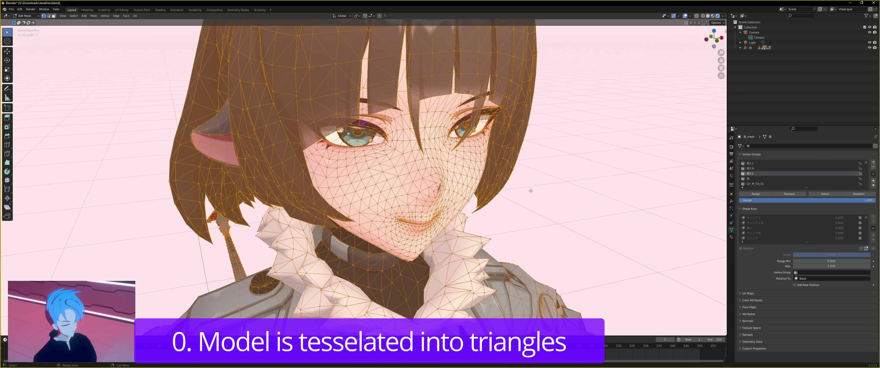
{"action": "key", "text": "Tab"}
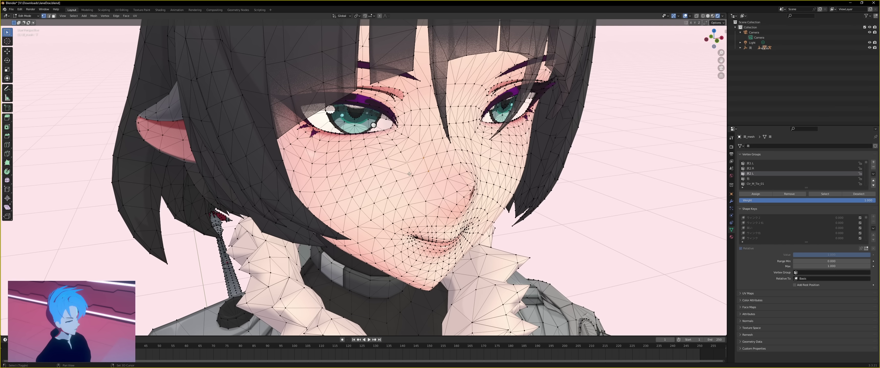
From the front view, select the linked mesh of the small lower highlight on one eye, and clear the selection
{"action": "key", "text": "Tab"}
{"action": "key", "text": "KP_1"}
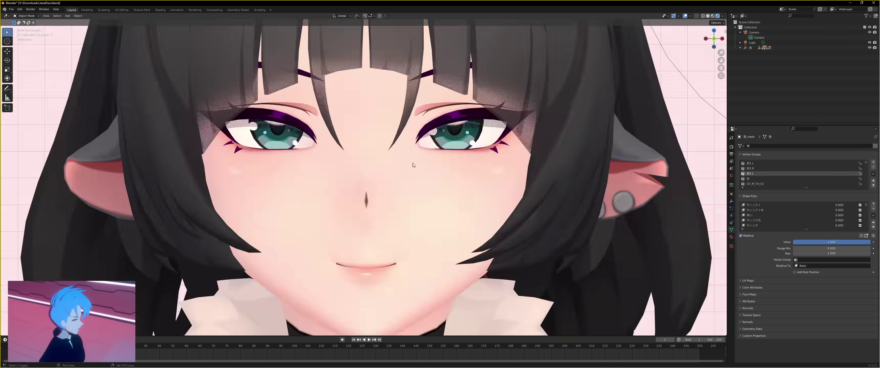
{"action": "middle_click_drag", "start_coordinate": [418, 169], "coordinate": [477, 204], "text": "shift"}
{"action": "scroll", "coordinate": [479, 205], "scroll_direction": "up", "scroll_amount": 2}
{"action": "key", "text": "Tab"}
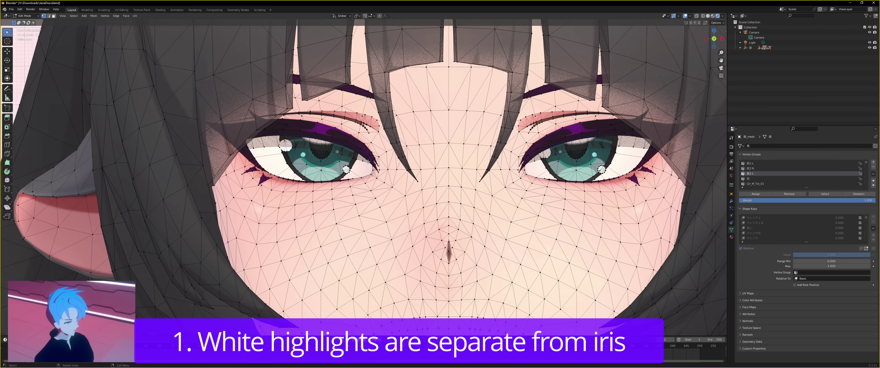
{"action": "key", "text": "l"}
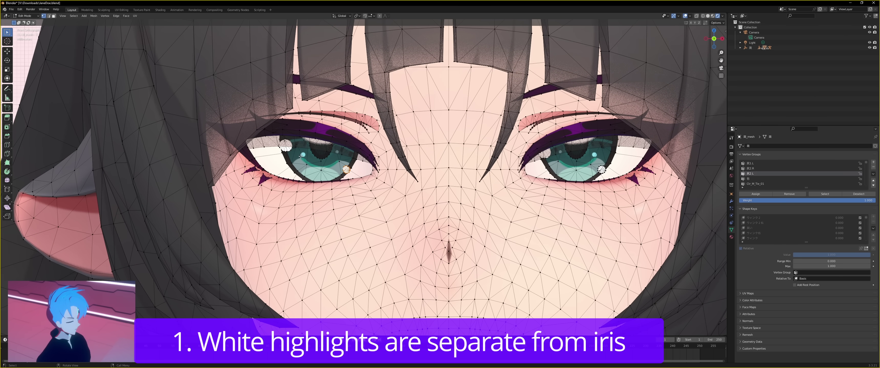
{"action": "key", "text": "alt+a"}
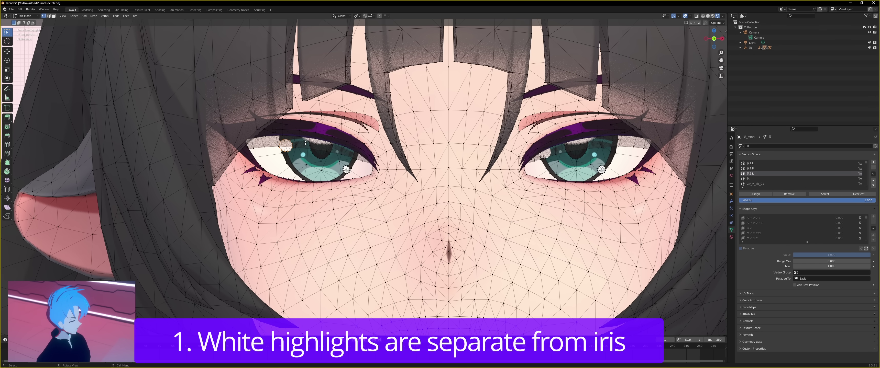
Select the linked mesh of the upper white eye highlight and try moving and scaling it separately from the iris
{"action": "key", "text": "l"}
{"action": "key", "text": "g"}
{"action": "key", "text": "Escape"}
{"action": "key", "text": "s"}
{"action": "key", "text": "Escape"}
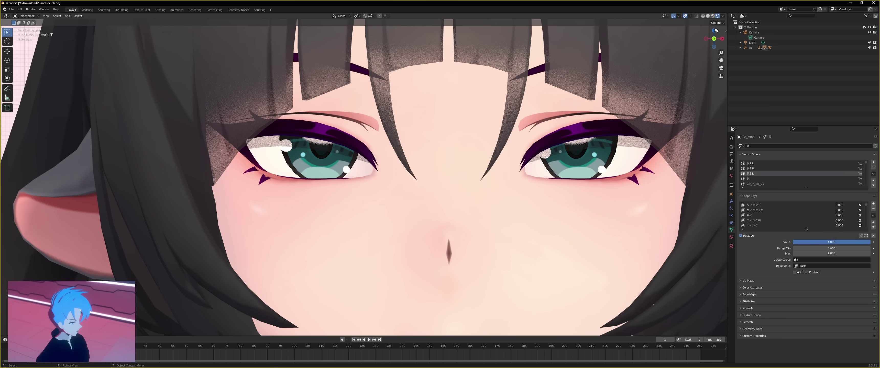
Switch the viewport to solid shading and examine the concave shape of the eyes from an oblique angle
{"action": "left_click", "coordinate": [707, 15]}
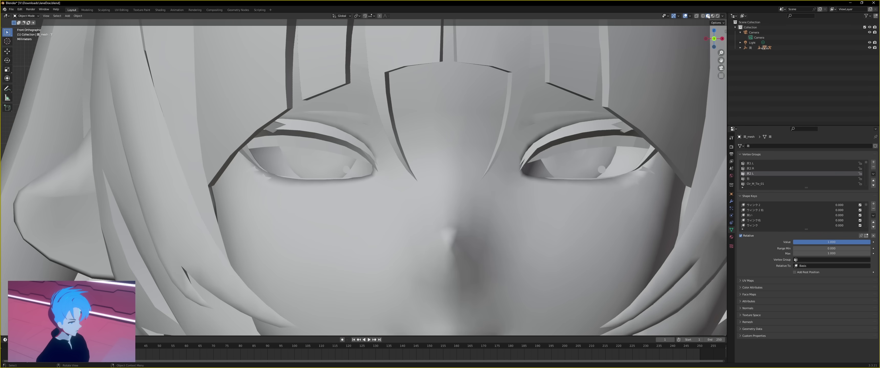
{"action": "middle_click_drag", "start_coordinate": [570, 153], "coordinate": [552, 148]}
{"action": "left_click", "coordinate": [524, 71]}
{"action": "key", "text": "Tab"}
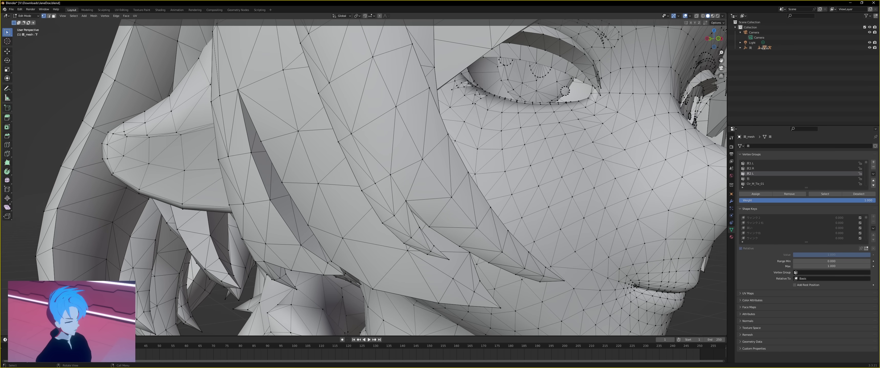
{"action": "key", "text": "Tab"}
{"action": "middle_click_drag", "start_coordinate": [584, 91], "coordinate": [576, 96]}
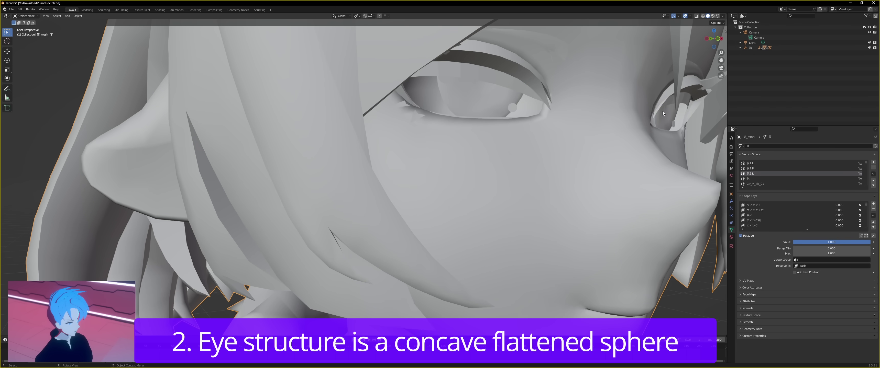
{"action": "scroll", "coordinate": [663, 112], "scroll_direction": "up", "scroll_amount": 2}
{"action": "middle_click_drag", "start_coordinate": [664, 112], "coordinate": [611, 133], "text": "shift"}
{"action": "scroll", "coordinate": [593, 136], "scroll_direction": "down", "scroll_amount": 2}
{"action": "scroll", "coordinate": [613, 125], "scroll_direction": "up", "scroll_amount": 2}
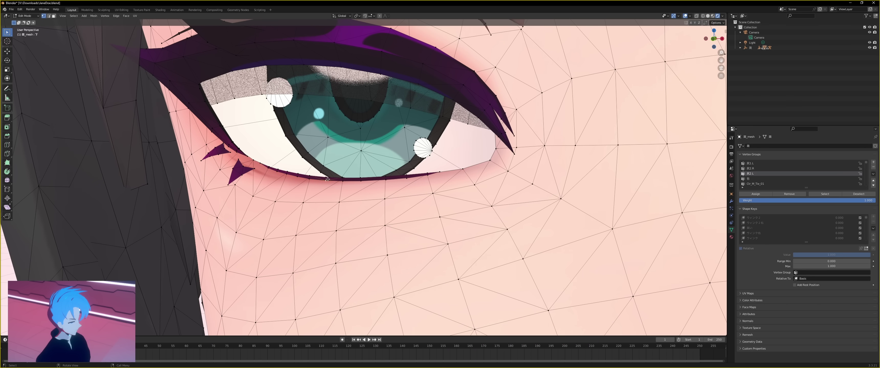
Try to move the lower eyelash line up across the eye, undo it, and deselect everything
{"action": "scroll", "coordinate": [346, 180], "scroll_direction": "down", "scroll_amount": 4}
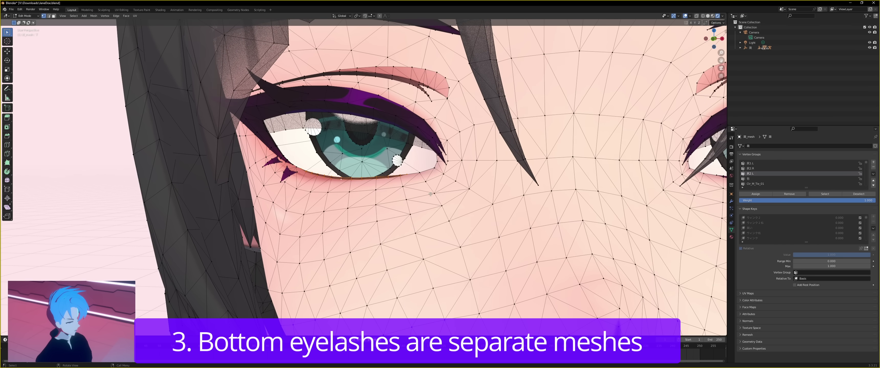
{"action": "scroll", "coordinate": [424, 218], "scroll_direction": "up", "scroll_amount": 1}
{"action": "middle_click_drag", "start_coordinate": [424, 219], "coordinate": [505, 209], "text": "shift"}
{"action": "key", "text": "g"}
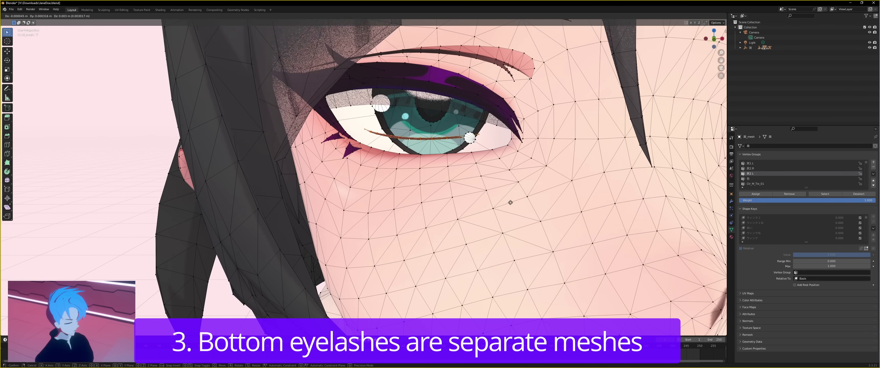
{"action": "right_click", "coordinate": [508, 200]}
{"action": "key", "text": "ctrl+z"}
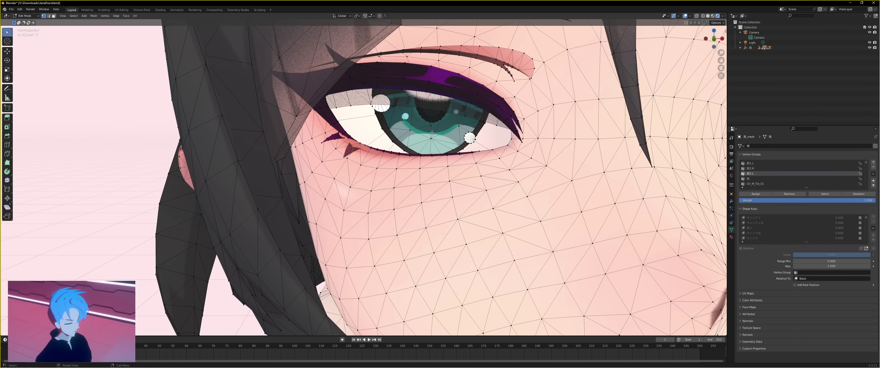
{"action": "key", "text": "alt+a"}
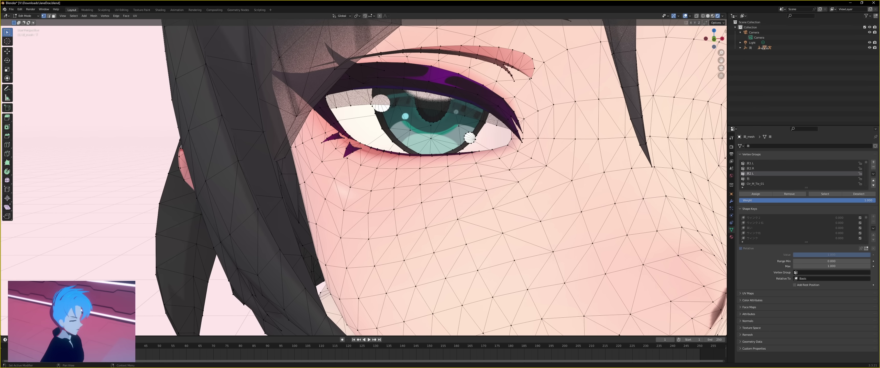
Examine the transparent inner eye shadow mesh in front of the iris by selecting parts of its lower edge
{"action": "scroll", "coordinate": [435, 120], "scroll_direction": "up", "scroll_amount": 2}
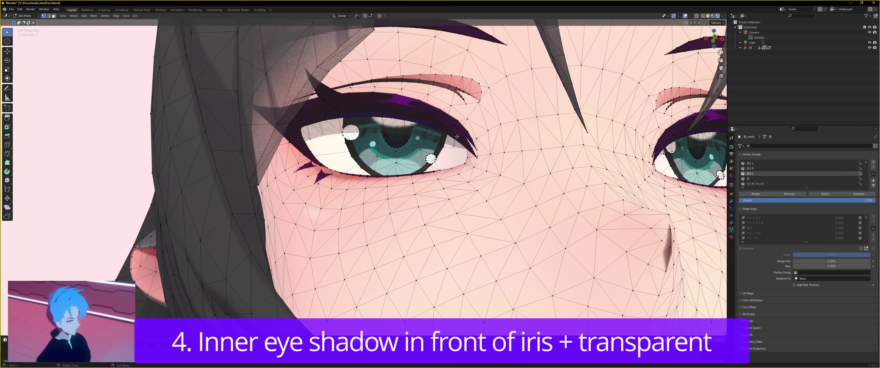
{"action": "scroll", "coordinate": [485, 158], "scroll_direction": "up", "scroll_amount": 6}
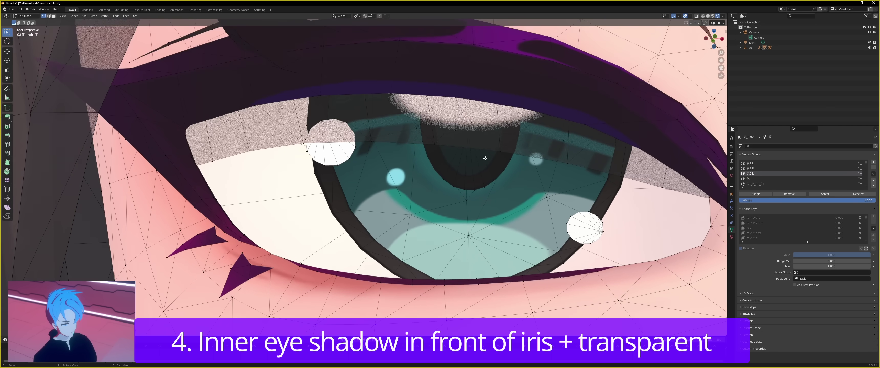
{"action": "middle_click_drag", "start_coordinate": [484, 158], "coordinate": [562, 164]}
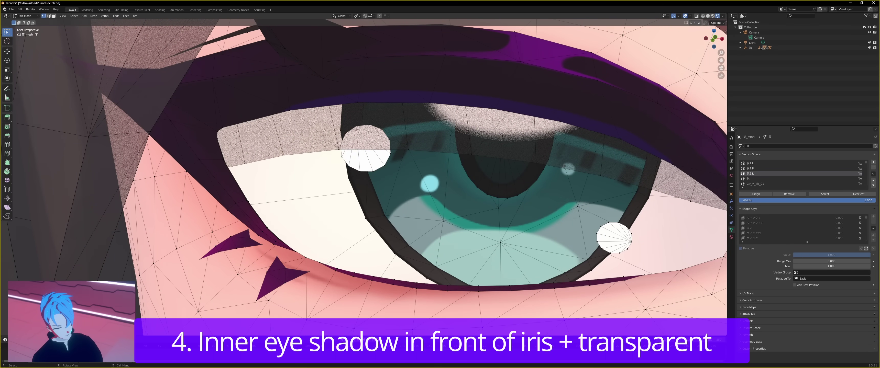
{"action": "left_click", "coordinate": [535, 163]}
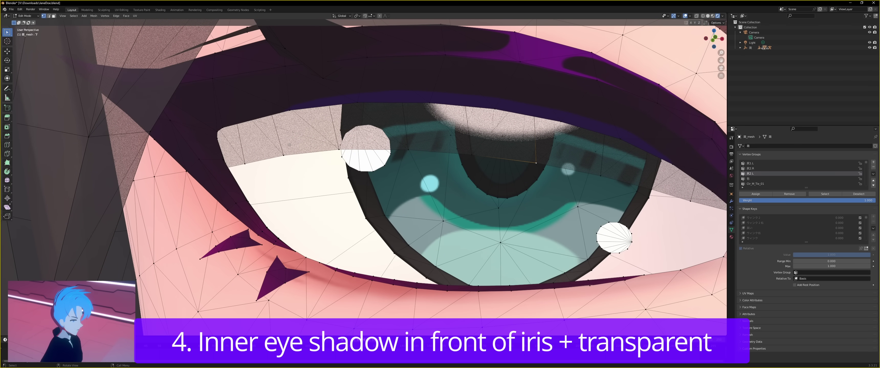
{"action": "left_click", "coordinate": [293, 152]}
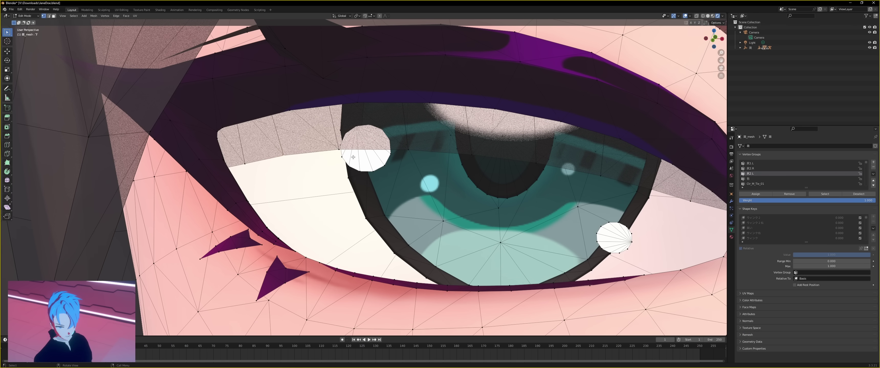
{"action": "middle_click_drag", "start_coordinate": [565, 181], "coordinate": [561, 180]}
{"action": "left_click", "coordinate": [573, 179]}
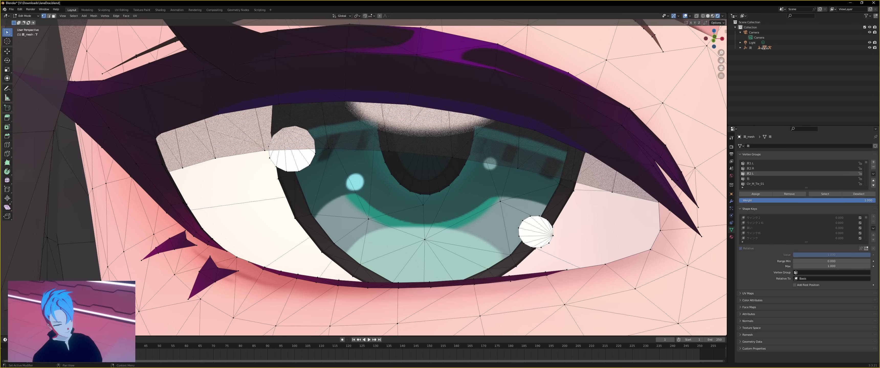
{"action": "left_click", "coordinate": [472, 160]}
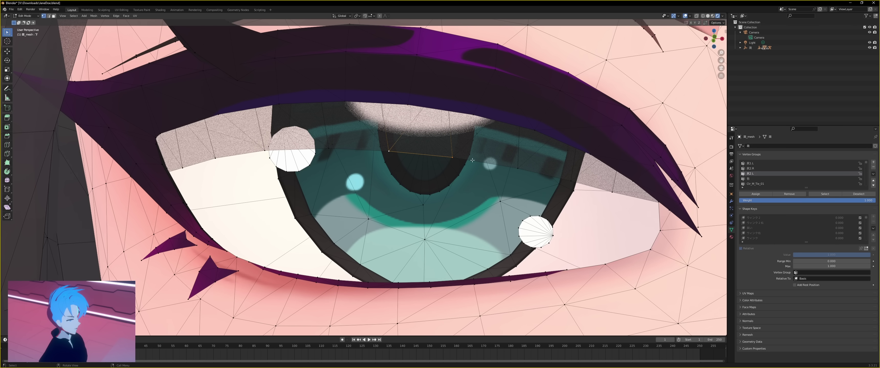
{"action": "left_click", "coordinate": [607, 190]}
Examine how the fringe's transparency lets the eyebrows and eyelashes show through the hair
{"action": "scroll", "coordinate": [615, 191], "scroll_direction": "down", "scroll_amount": 6}
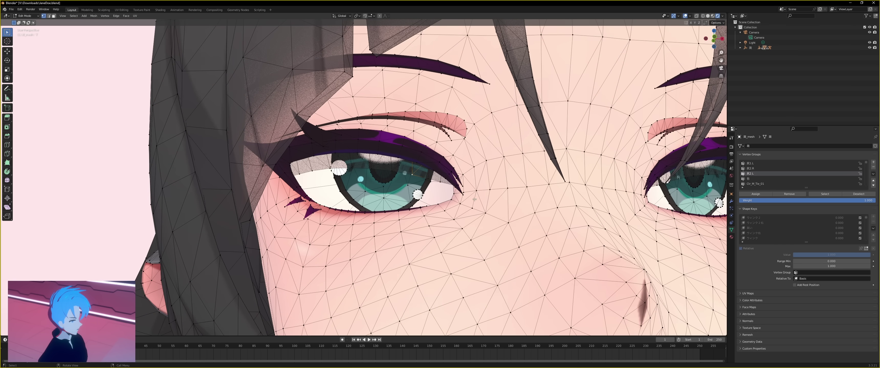
{"action": "middle_click_drag", "start_coordinate": [477, 198], "coordinate": [444, 333], "text": "shift"}
{"action": "left_click", "coordinate": [528, 166]}
{"action": "scroll", "coordinate": [527, 167], "scroll_direction": "down", "scroll_amount": 2}
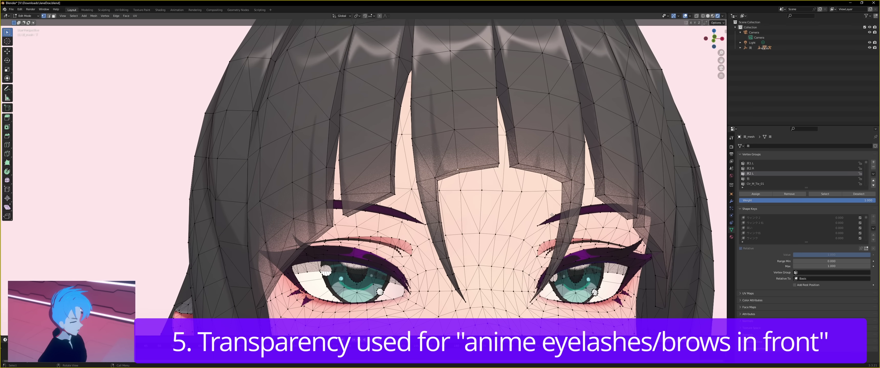
{"action": "scroll", "coordinate": [552, 214], "scroll_direction": "up", "scroll_amount": 2}
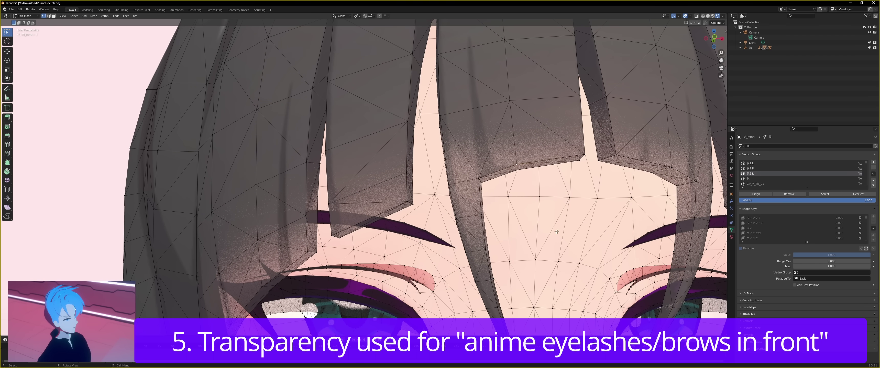
{"action": "scroll", "coordinate": [489, 242], "scroll_direction": "down", "scroll_amount": 2}
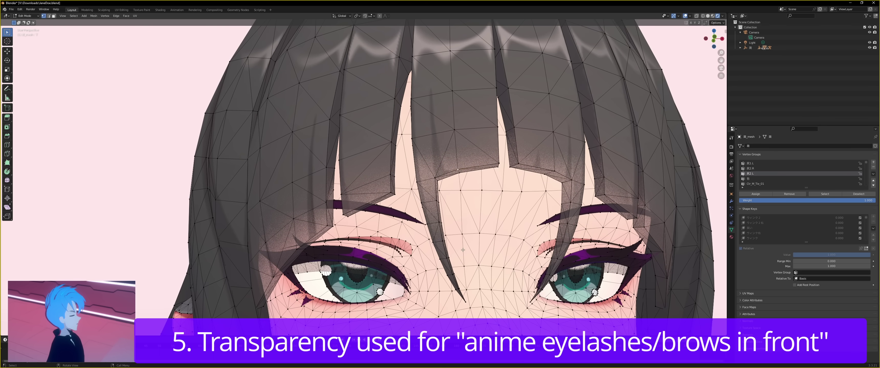
{"action": "scroll", "coordinate": [463, 250], "scroll_direction": "down", "scroll_amount": 2}
{"action": "middle_click_drag", "start_coordinate": [463, 250], "coordinate": [457, 250]}
{"action": "scroll", "coordinate": [458, 251], "scroll_direction": "up", "scroll_amount": 2}
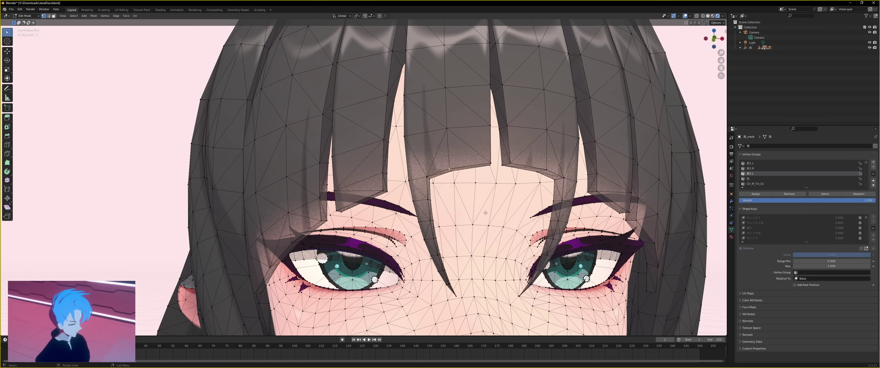
{"action": "scroll", "coordinate": [463, 250], "scroll_direction": "down", "scroll_amount": 1}
{"action": "middle_click_drag", "start_coordinate": [462, 250], "coordinate": [459, 247]}
{"action": "scroll", "coordinate": [474, 53], "scroll_direction": "up", "scroll_amount": 1}
{"action": "scroll", "coordinate": [474, 53], "scroll_direction": "down", "scroll_amount": 2}
{"action": "scroll", "coordinate": [449, 127], "scroll_direction": "up", "scroll_amount": 3}
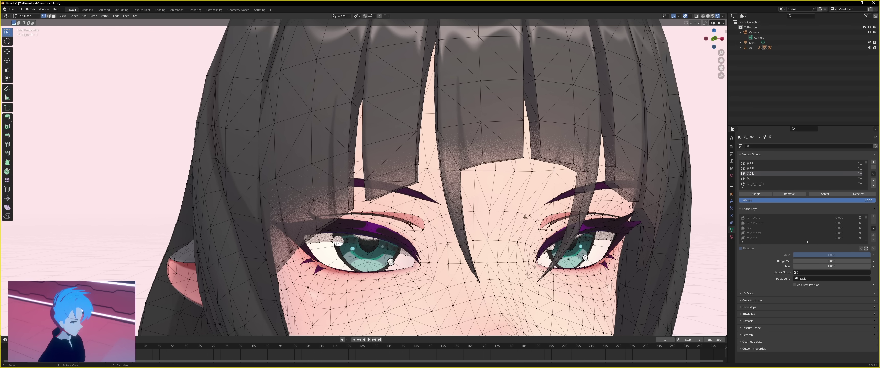
Examine how the upper eyelash is built by selecting its connected inner piece along the upper eyelid
{"action": "scroll", "coordinate": [526, 217], "scroll_direction": "up", "scroll_amount": 3}
{"action": "left_click", "coordinate": [265, 144]}
{"action": "key", "text": "ctrl+l"}
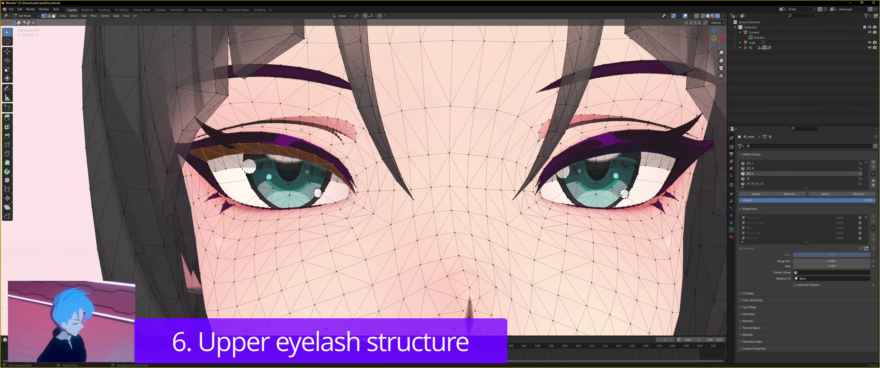
{"action": "left_click", "coordinate": [289, 146]}
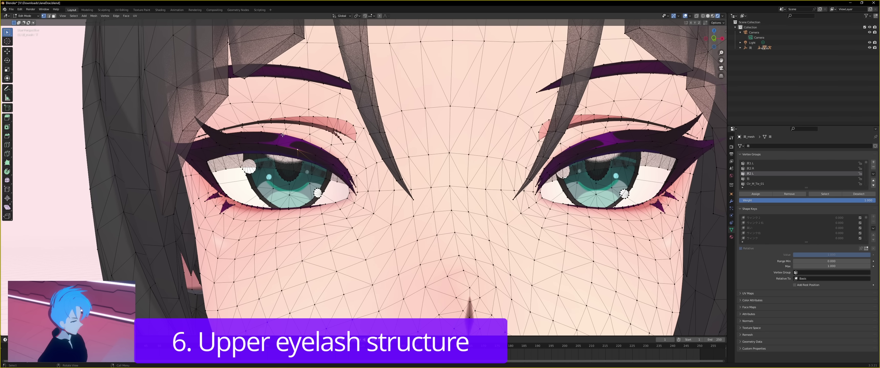
{"action": "middle_click_drag", "start_coordinate": [218, 136], "coordinate": [212, 138]}
{"action": "scroll", "coordinate": [213, 151], "scroll_direction": "up", "scroll_amount": 5}
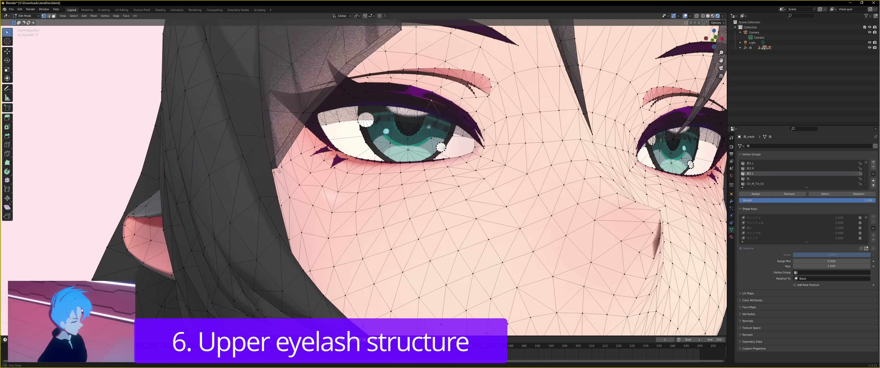
{"action": "middle_click_drag", "start_coordinate": [511, 197], "coordinate": [444, 176]}
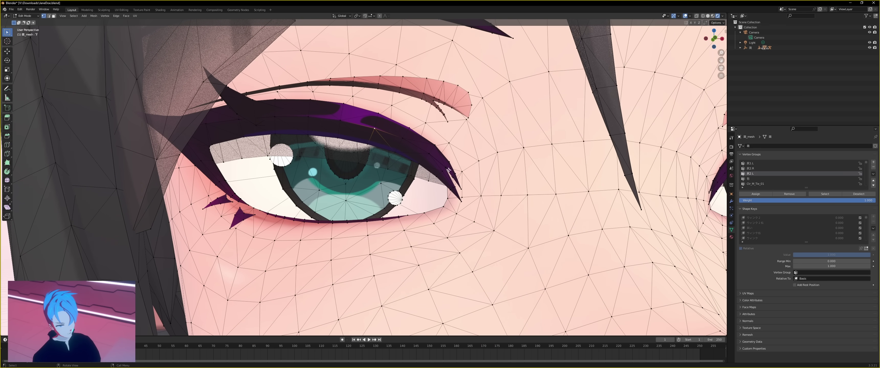
{"action": "left_click", "coordinate": [345, 125]}
{"action": "middle_click_drag", "start_coordinate": [345, 125], "coordinate": [376, 119]}
{"action": "key", "text": "ctrl+l"}
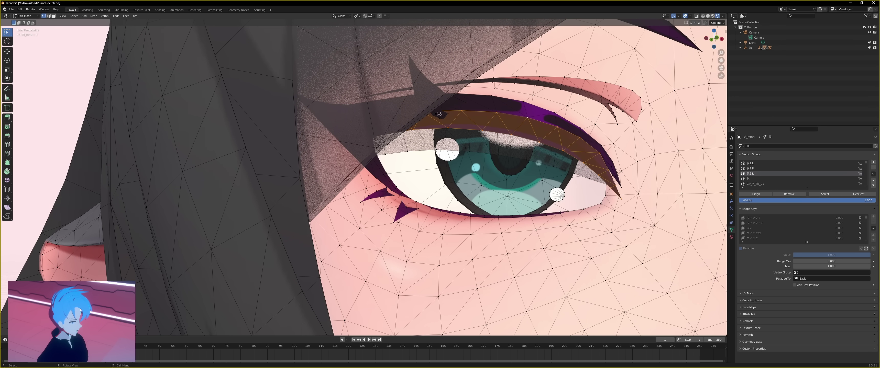
Examine from below how the underside of the upper eyelash covers the eye opening, and undo the last selections
{"action": "middle_click_drag", "start_coordinate": [582, 141], "coordinate": [488, 135]}
{"action": "left_click", "coordinate": [437, 89]}
{"action": "left_click", "coordinate": [440, 70]}
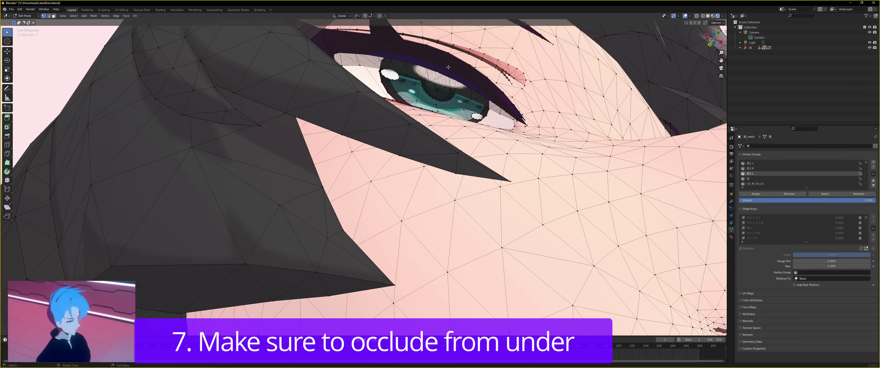
{"action": "key", "text": "ctrl+z"}
{"action": "key", "text": "ctrl+z"}
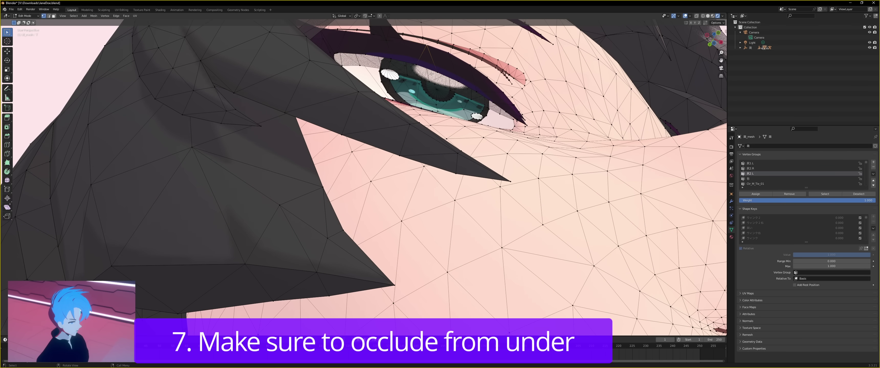
{"action": "middle_click_drag", "start_coordinate": [445, 68], "coordinate": [468, 167]}
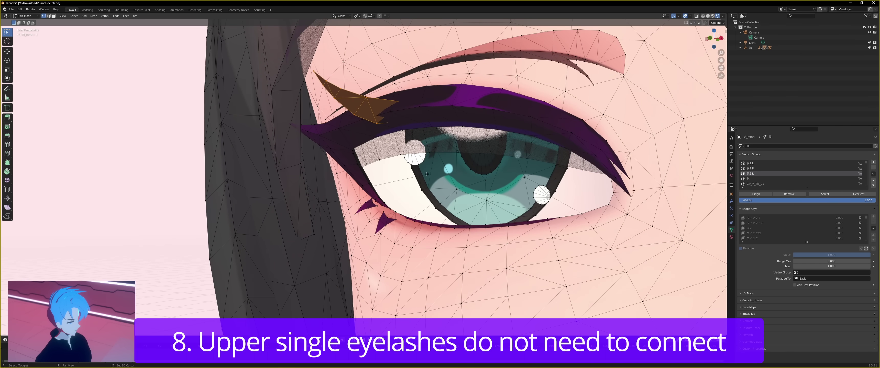
Check whether the outer single upper eyelash is a separate piece by trial-moving it, cancel the move and deselect it
{"action": "middle_click_drag", "start_coordinate": [358, 136], "coordinate": [366, 172], "text": "shift"}
{"action": "mouse_move", "coordinate": [435, 176]}
{"action": "middle_mouse_down"}
{"action": "mouse_move", "coordinate": [396, 187]}
{"action": "mouse_move", "coordinate": [486, 183]}
{"action": "mouse_move", "coordinate": [439, 187]}
{"action": "middle_mouse_up"}
{"action": "key", "text": "g"}
{"action": "right_click", "coordinate": [448, 211]}
{"action": "middle_click_drag", "start_coordinate": [384, 161], "coordinate": [606, 184]}
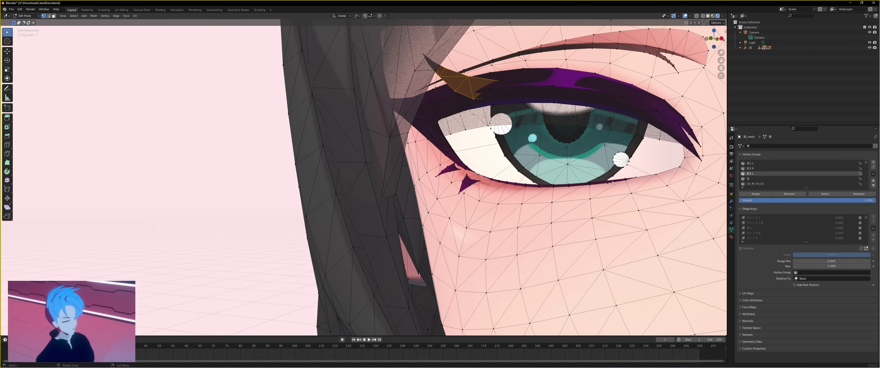
{"action": "scroll", "coordinate": [642, 189], "scroll_direction": "down", "scroll_amount": 2}
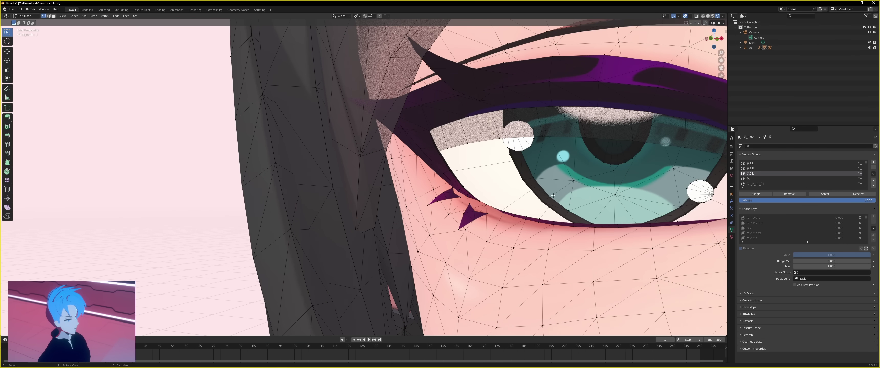
{"action": "scroll", "coordinate": [552, 196], "scroll_direction": "down", "scroll_amount": 2}
Examine the eye's depth from side and oblique angles with and without the wireframe to see whether an eyeball is modelled
{"action": "middle_click_drag", "start_coordinate": [553, 196], "coordinate": [596, 146]}
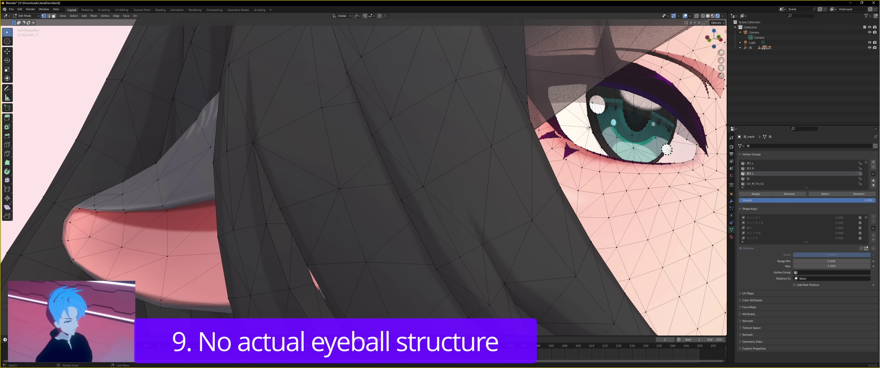
{"action": "scroll", "coordinate": [643, 155], "scroll_direction": "down", "scroll_amount": 2}
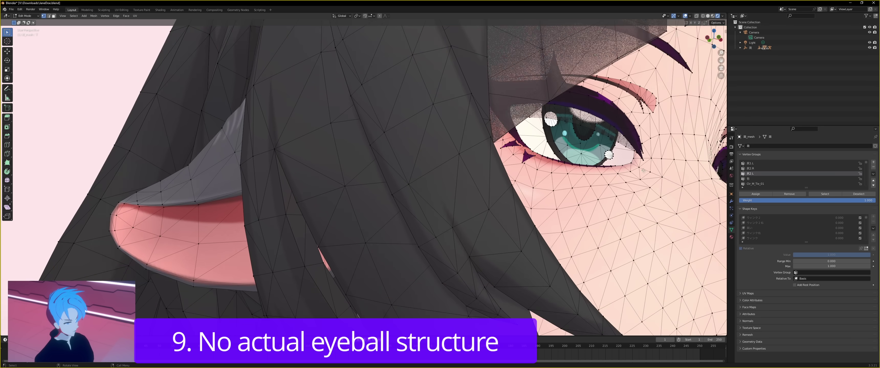
{"action": "middle_click_drag", "start_coordinate": [643, 154], "coordinate": [632, 184]}
{"action": "key", "text": "Tab"}
{"action": "scroll", "coordinate": [595, 198], "scroll_direction": "down", "scroll_amount": 5}
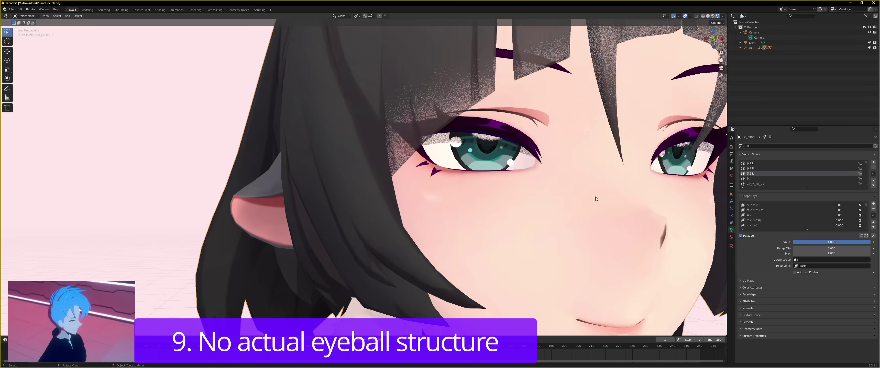
{"action": "scroll", "coordinate": [583, 203], "scroll_direction": "up", "scroll_amount": 5}
{"action": "key", "text": "Tab"}
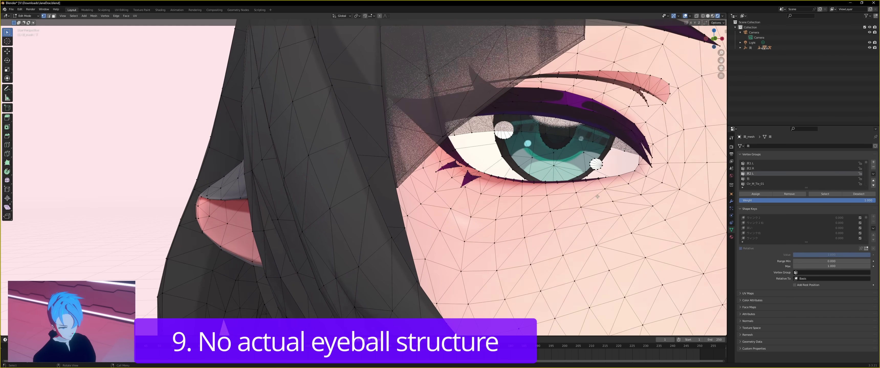
{"action": "middle_click_drag", "start_coordinate": [600, 196], "coordinate": [554, 178]}
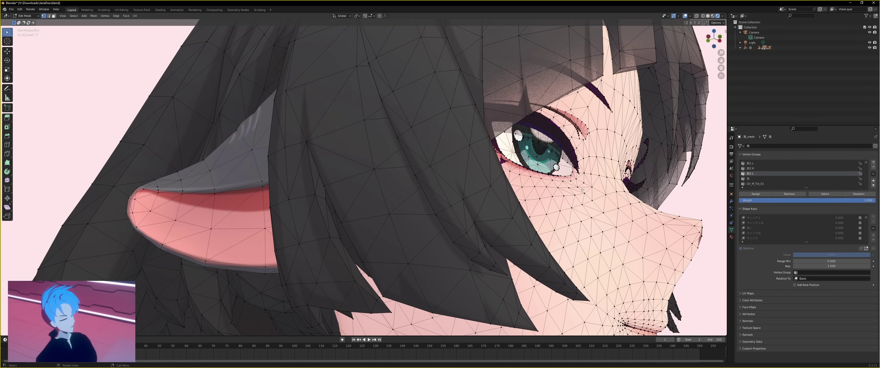
{"action": "middle_click_drag", "start_coordinate": [596, 194], "coordinate": [495, 154]}
Examine the eyelid crease above the eye by selecting its connected mesh, trial-moving it and cancelling the move
{"action": "scroll", "coordinate": [484, 148], "scroll_direction": "up", "scroll_amount": 4}
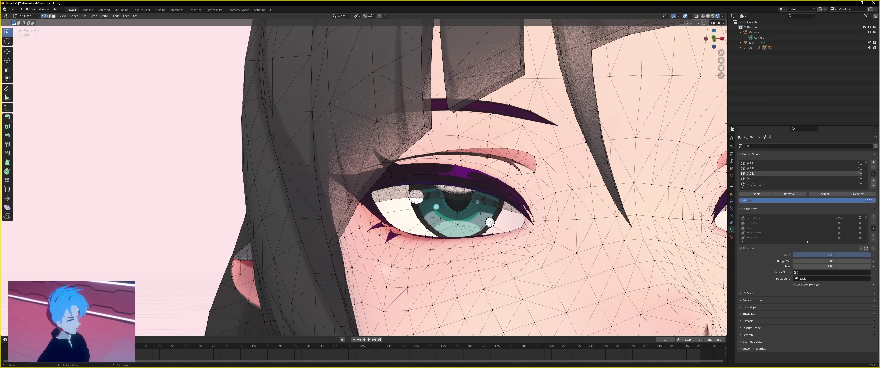
{"action": "scroll", "coordinate": [546, 141], "scroll_direction": "up", "scroll_amount": 3}
{"action": "key", "text": "ctrl+l"}
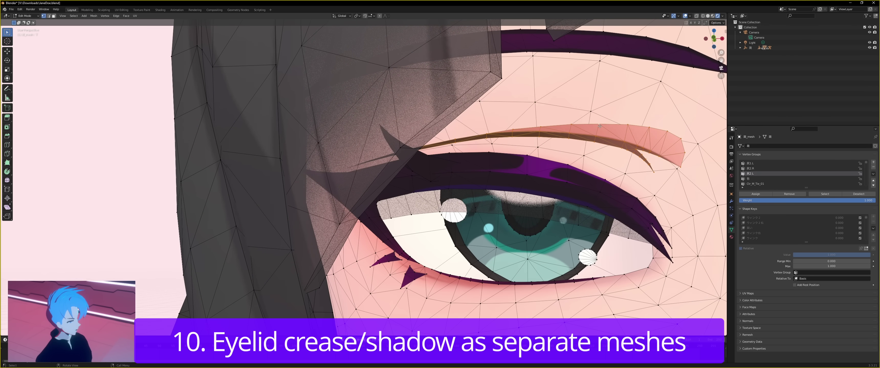
{"action": "scroll", "coordinate": [597, 123], "scroll_direction": "down", "scroll_amount": 6}
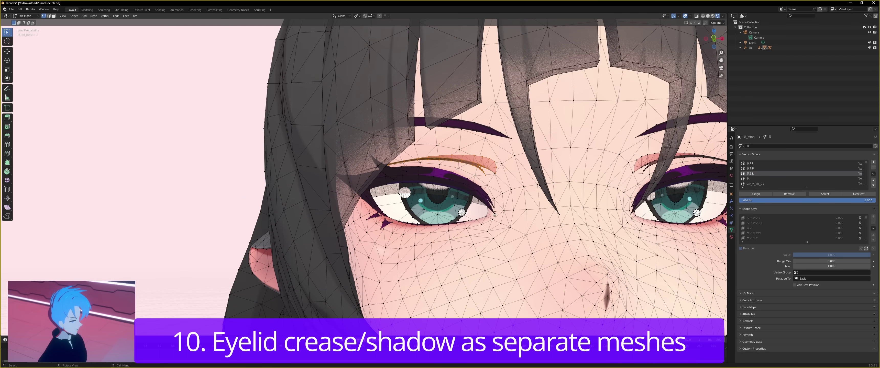
{"action": "scroll", "coordinate": [465, 223], "scroll_direction": "up", "scroll_amount": 3}
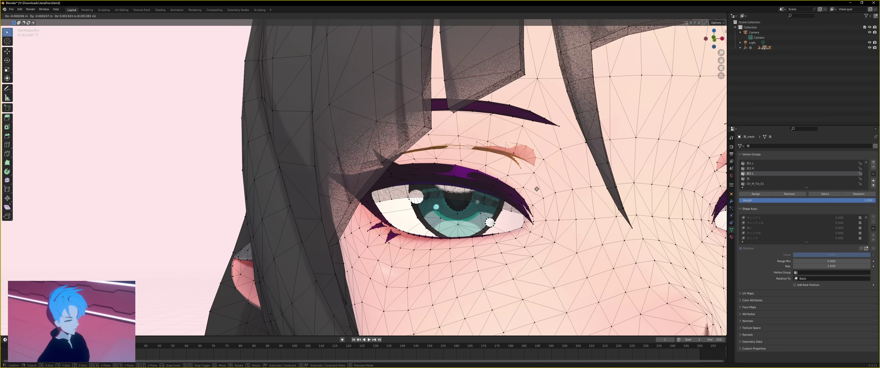
{"action": "middle_click_drag", "start_coordinate": [537, 153], "coordinate": [536, 139], "text": "shift"}
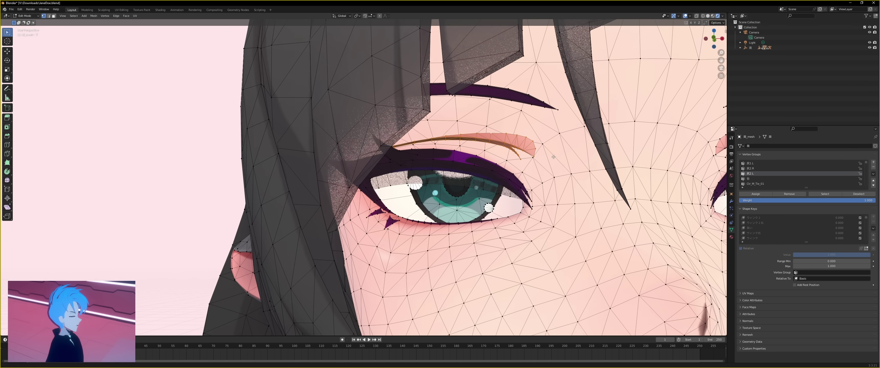
{"action": "scroll", "coordinate": [558, 138], "scroll_direction": "up", "scroll_amount": 2}
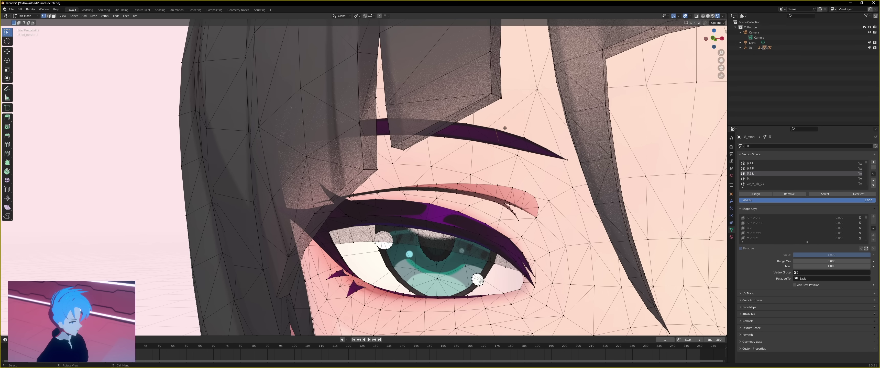
Select the eyebrow's connected mesh, compare its outline texture with and without the wireframe, and undo the selection
{"action": "middle_click_drag", "start_coordinate": [492, 123], "coordinate": [492, 92], "text": "ctrl"}
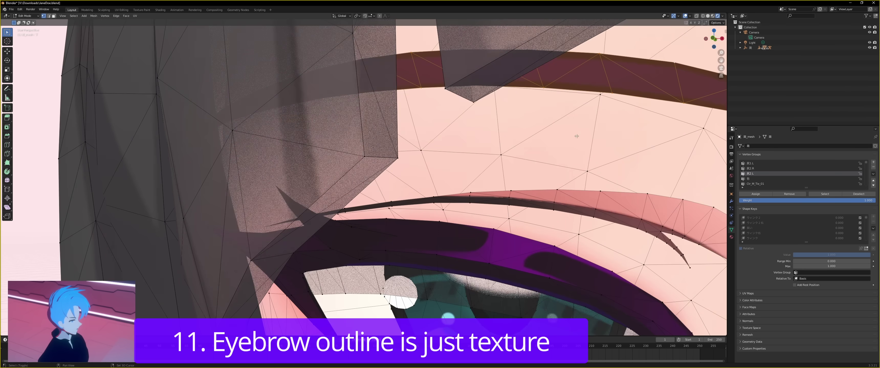
{"action": "key", "text": "Tab"}
{"action": "middle_click_drag", "start_coordinate": [641, 124], "coordinate": [470, 133], "text": "shift"}
{"action": "key", "text": "Tab"}
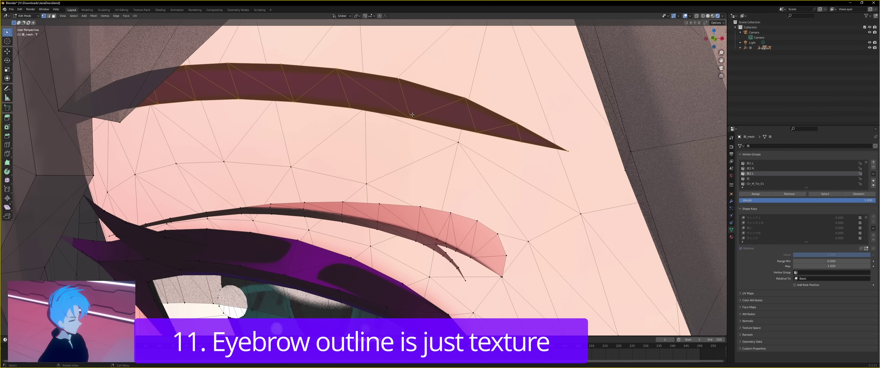
{"action": "key", "text": "ctrl+z"}
{"action": "scroll", "coordinate": [444, 121], "scroll_direction": "down", "scroll_amount": 4}
{"action": "scroll", "coordinate": [526, 184], "scroll_direction": "up", "scroll_amount": 2}
{"action": "middle_click_drag", "start_coordinate": [526, 185], "coordinate": [540, 195]}
{"action": "scroll", "coordinate": [540, 194], "scroll_direction": "down", "scroll_amount": 2}
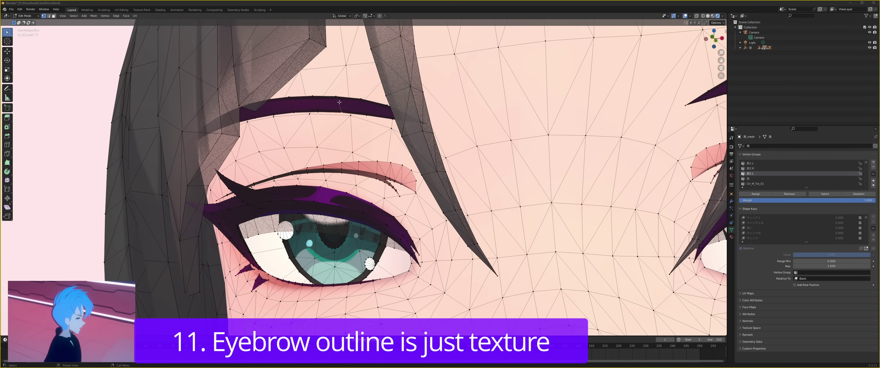
Select the connected eyebrow mesh again and compare the brow and eye area in Object Mode and Edit Mode
{"action": "key", "text": "l"}
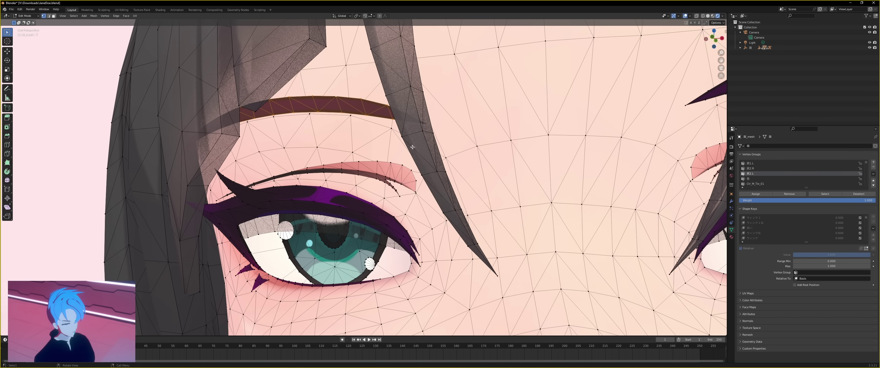
{"action": "middle_click_drag", "start_coordinate": [403, 192], "coordinate": [452, 196], "text": "shift"}
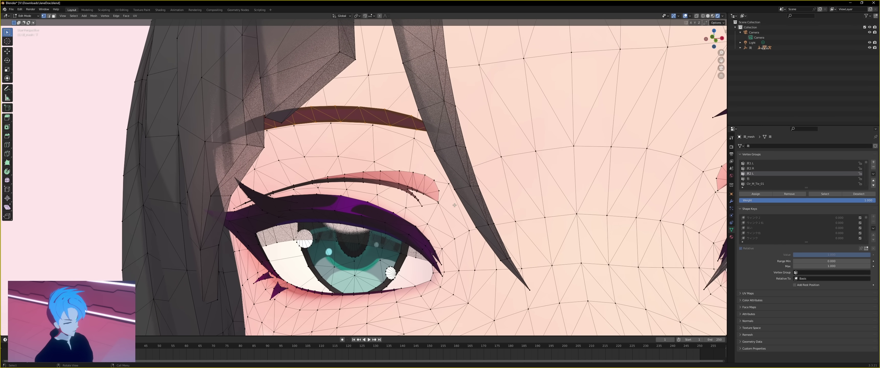
{"action": "key", "text": "Tab"}
{"action": "middle_click_drag", "start_coordinate": [443, 176], "coordinate": [479, 198]}
{"action": "key", "text": "Tab"}
{"action": "scroll", "coordinate": [321, 158], "scroll_direction": "up", "scroll_amount": 3}
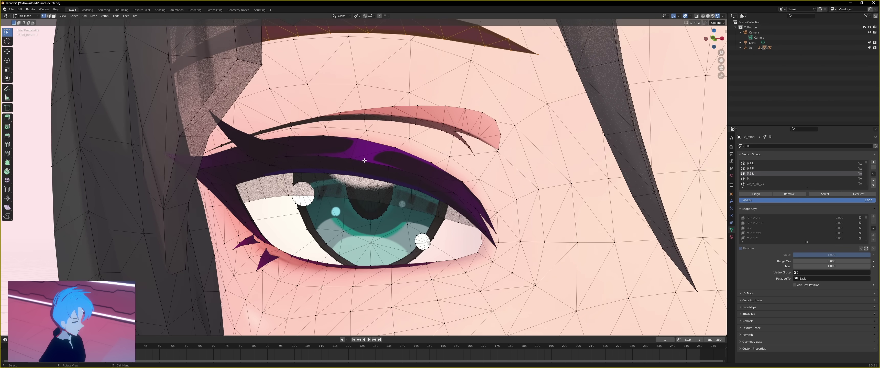
Select the connected pupil mesh inside the iris, try to scale it, and cancel the transforms
{"action": "key", "text": "Tab"}
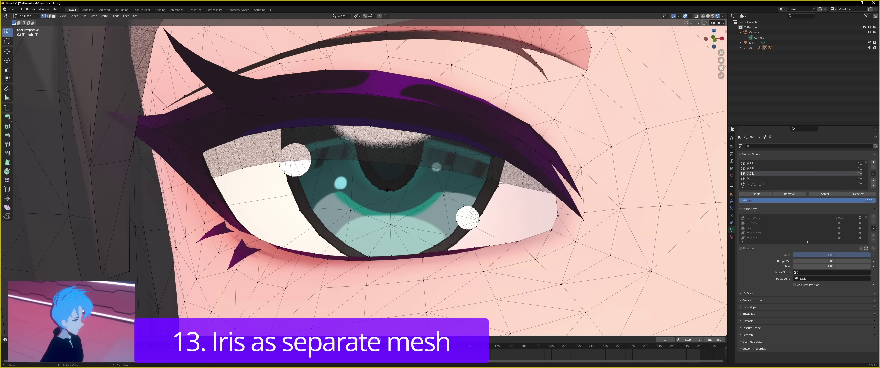
{"action": "key", "text": "ctrl+l"}
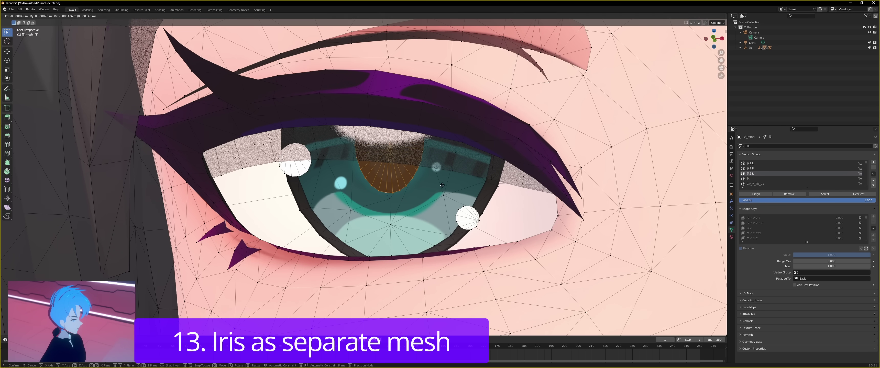
{"action": "scroll", "coordinate": [481, 220], "scroll_direction": "down", "scroll_amount": 5}
{"action": "key", "text": "s"}
{"action": "right_click", "coordinate": [511, 158]}
{"action": "scroll", "coordinate": [512, 158], "scroll_direction": "up", "scroll_amount": 3}
{"action": "key", "text": "s"}
{"action": "right_click", "coordinate": [535, 179]}
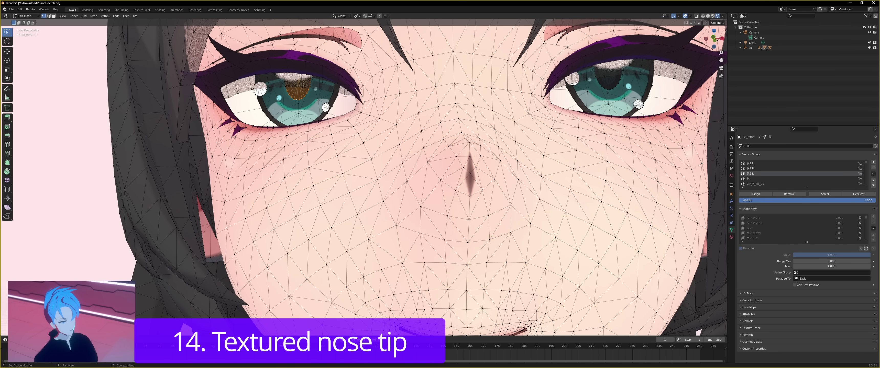
Examine the dark textured mark on the nose tip and the surrounding topology from several close angles
{"action": "middle_click_drag", "start_coordinate": [554, 199], "coordinate": [573, 203]}
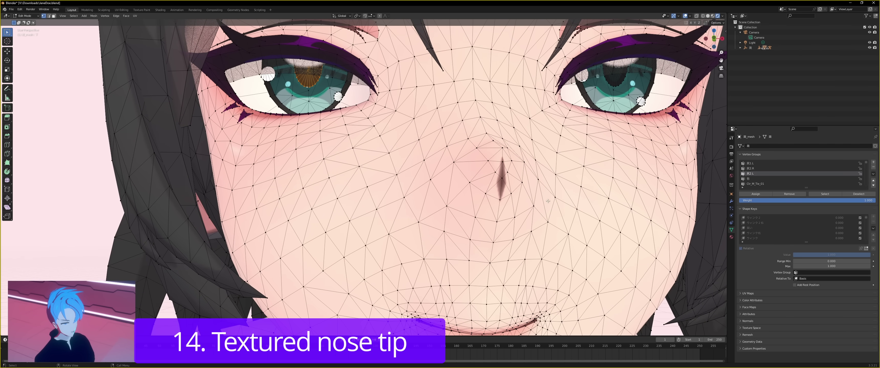
{"action": "scroll", "coordinate": [499, 185], "scroll_direction": "up", "scroll_amount": 2}
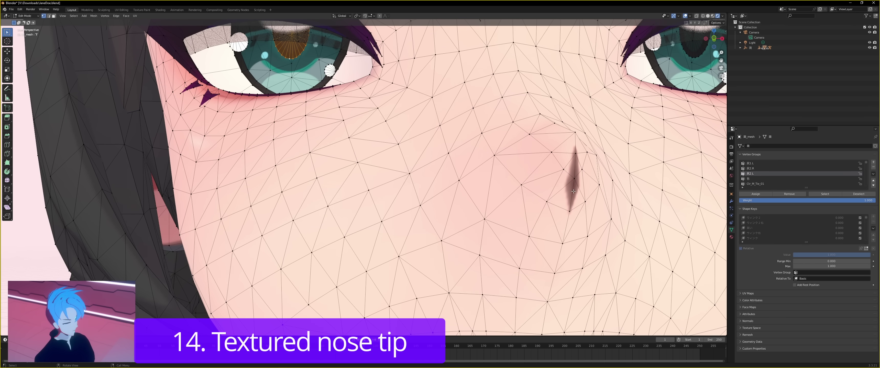
{"action": "middle_click_drag", "start_coordinate": [571, 176], "coordinate": [507, 199]}
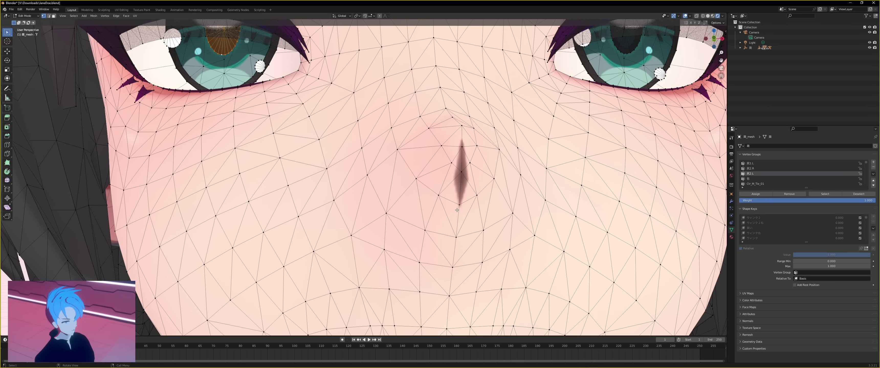
{"action": "mouse_move", "coordinate": [491, 198]}
{"action": "middle_mouse_down"}
{"action": "mouse_move", "coordinate": [518, 218]}
{"action": "mouse_move", "coordinate": [508, 238]}
{"action": "mouse_move", "coordinate": [479, 232]}
{"action": "middle_mouse_up"}
Return to Object Mode and examine the skin shading and texturing across the whole face
{"action": "key", "text": "Tab"}
{"action": "scroll", "coordinate": [480, 219], "scroll_direction": "down", "scroll_amount": 6}
{"action": "scroll", "coordinate": [479, 219], "scroll_direction": "up", "scroll_amount": 1}
{"action": "scroll", "coordinate": [466, 234], "scroll_direction": "down", "scroll_amount": 1}
{"action": "scroll", "coordinate": [431, 208], "scroll_direction": "up", "scroll_amount": 2}
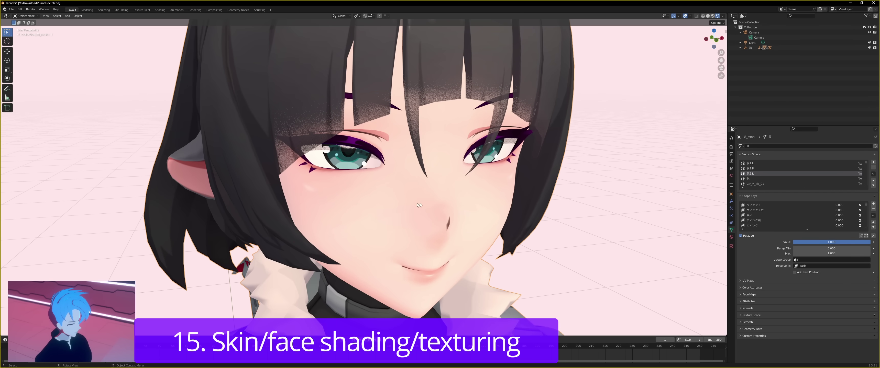
{"action": "scroll", "coordinate": [479, 234], "scroll_direction": "down", "scroll_amount": 2}
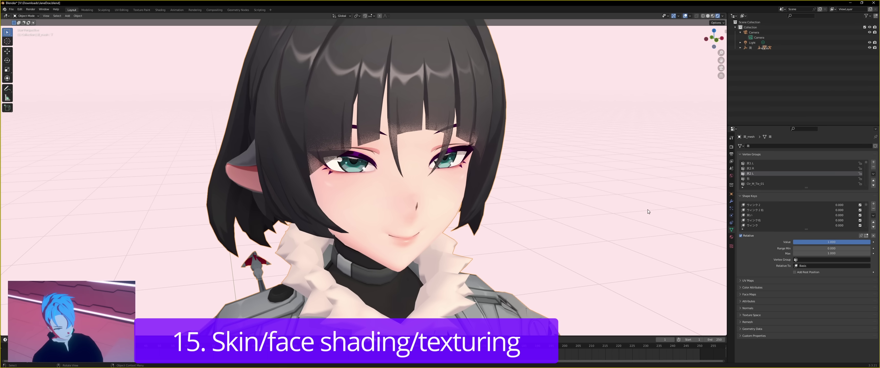
Examine the skin shading across the face and neck from slightly different angles and clear the object selection
{"action": "middle_click_drag", "start_coordinate": [648, 212], "coordinate": [523, 220]}
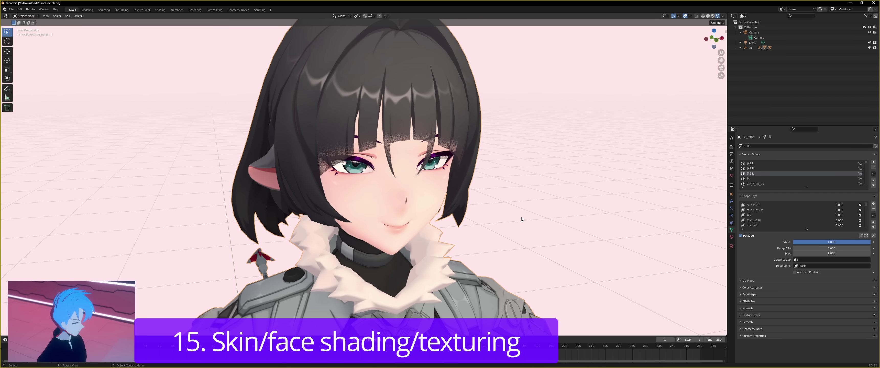
{"action": "scroll", "coordinate": [398, 200], "scroll_direction": "down", "scroll_amount": 1}
{"action": "middle_click_drag", "start_coordinate": [454, 209], "coordinate": [473, 204]}
{"action": "scroll", "coordinate": [473, 205], "scroll_direction": "up", "scroll_amount": 1}
{"action": "left_click", "coordinate": [534, 225]}
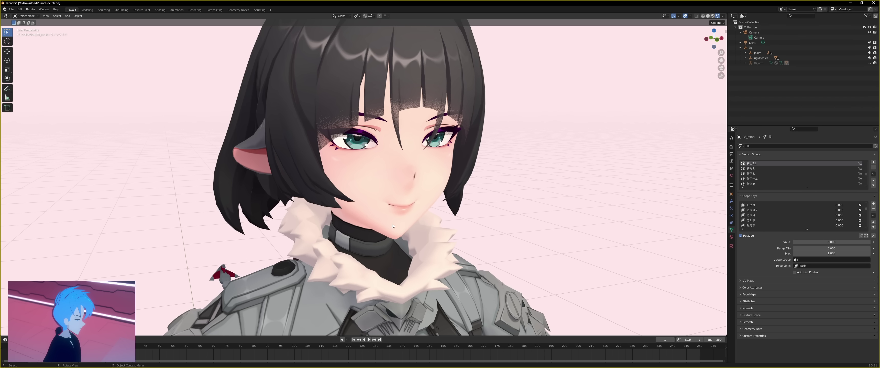
Examine the shape of the character's smirk and mouth corners from close three-quarter angles
{"action": "scroll", "coordinate": [392, 224], "scroll_direction": "up", "scroll_amount": 1}
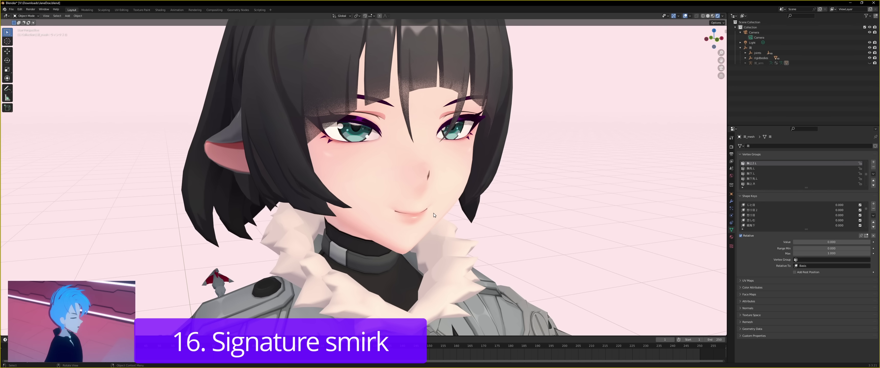
{"action": "scroll", "coordinate": [460, 220], "scroll_direction": "up", "scroll_amount": 2}
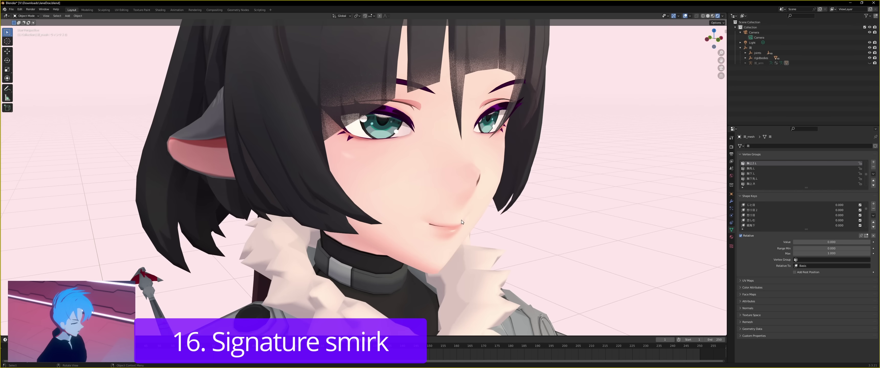
{"action": "middle_click_drag", "start_coordinate": [460, 222], "coordinate": [405, 242]}
{"action": "scroll", "coordinate": [448, 230], "scroll_direction": "down", "scroll_amount": 1}
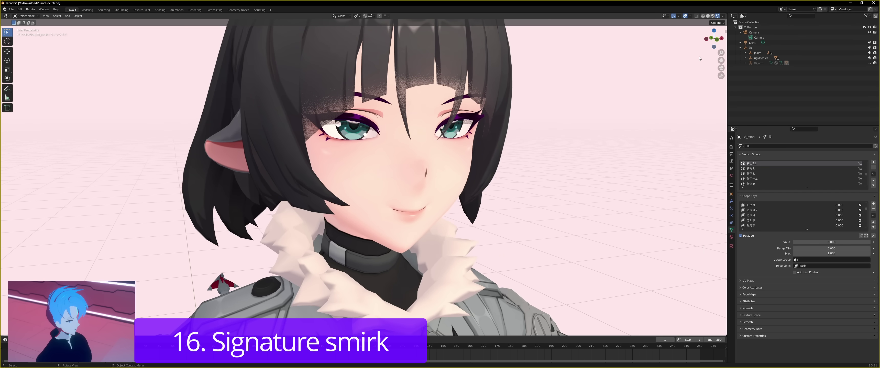
{"action": "left_click", "coordinate": [706, 39]}
{"action": "scroll", "coordinate": [562, 201], "scroll_direction": "up", "scroll_amount": 2}
{"action": "middle_click_drag", "start_coordinate": [546, 202], "coordinate": [499, 207]}
{"action": "scroll", "coordinate": [527, 212], "scroll_direction": "down", "scroll_amount": 1}
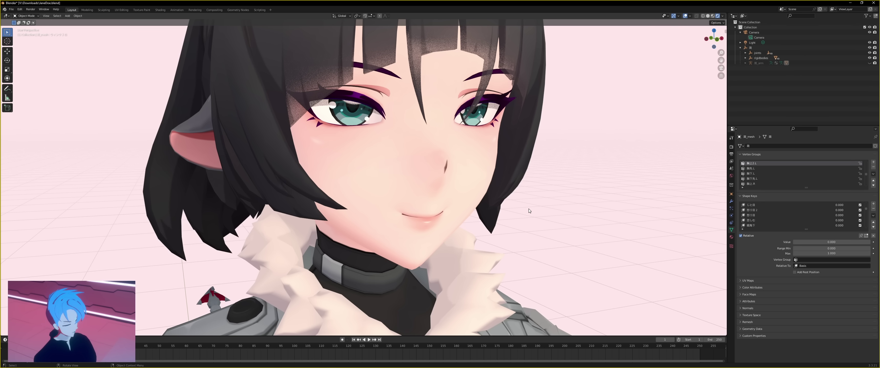
{"action": "scroll", "coordinate": [484, 226], "scroll_direction": "up", "scroll_amount": 1}
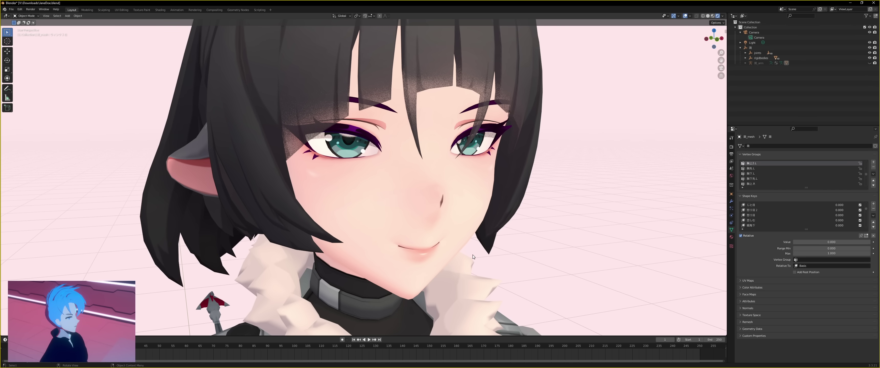
{"action": "key", "text": "shift+z"}
{"action": "key", "text": "ctrl+KP_3"}
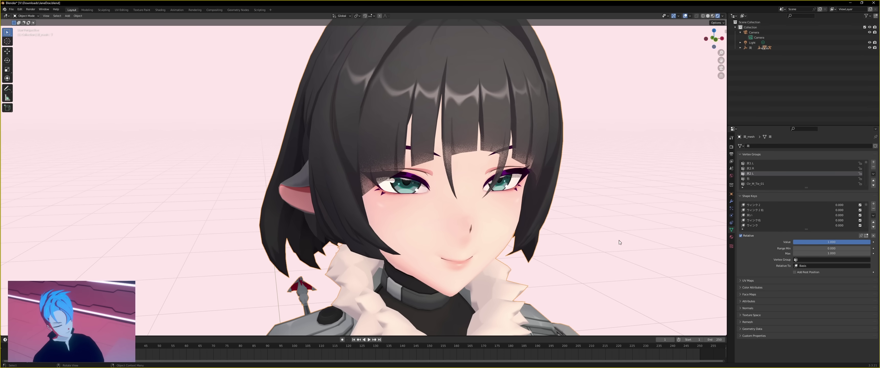
Frame the head and preview the one-eyed wink shape keys on the face mesh
{"action": "scroll", "coordinate": [620, 241], "scroll_direction": "down", "scroll_amount": 2}
{"action": "scroll", "coordinate": [549, 248], "scroll_direction": "up", "scroll_amount": 3}
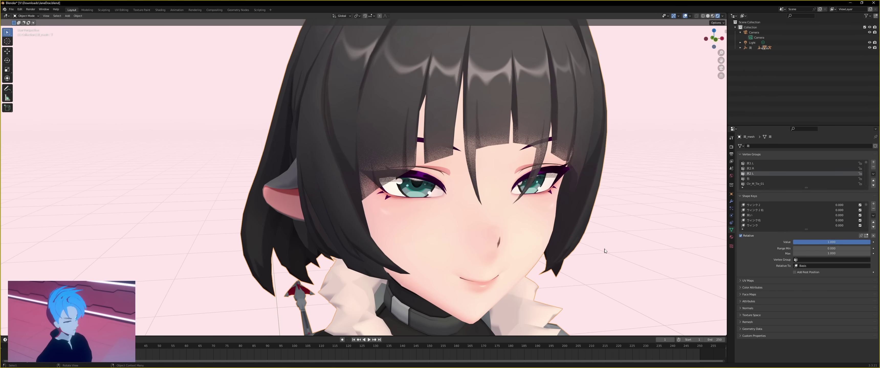
{"action": "scroll", "coordinate": [606, 249], "scroll_direction": "down", "scroll_amount": 1}
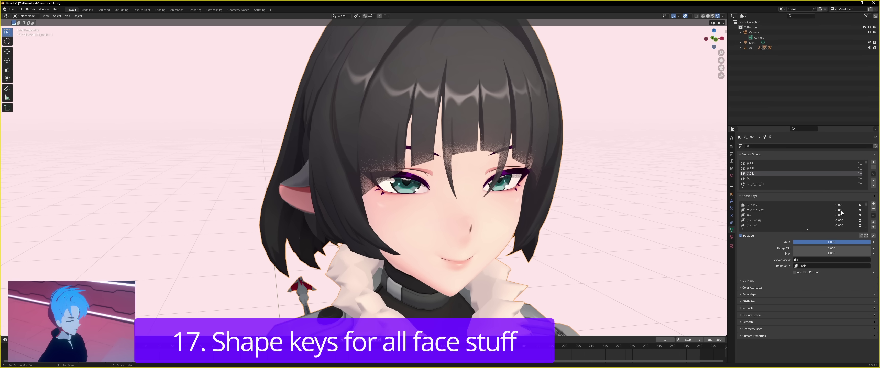
{"action": "left_click", "coordinate": [767, 211]}
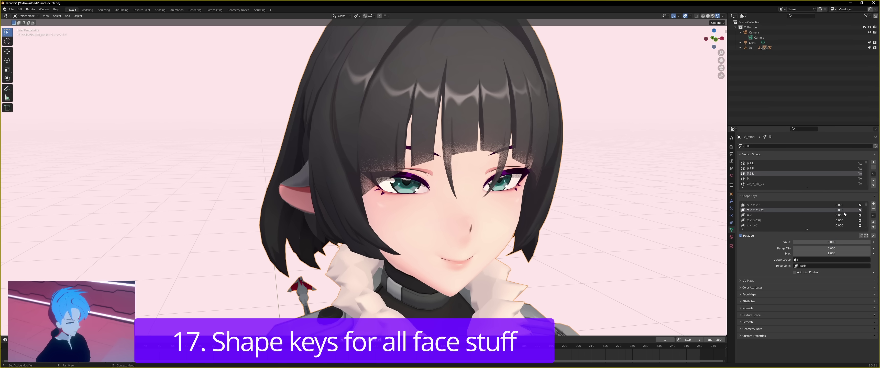
{"action": "mouse_move", "coordinate": [838, 212]}
{"action": "left_mouse_down"}
{"action": "mouse_move", "coordinate": [857, 211]}
{"action": "mouse_move", "coordinate": [839, 211]}
{"action": "left_mouse_up"}
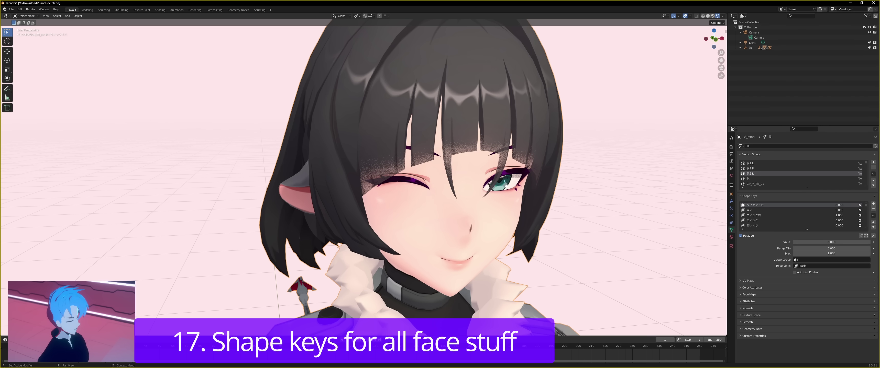
{"action": "left_click_drag", "start_coordinate": [857, 216], "coordinate": [833, 215]}
{"action": "scroll", "coordinate": [833, 223], "scroll_direction": "down", "scroll_amount": 1}
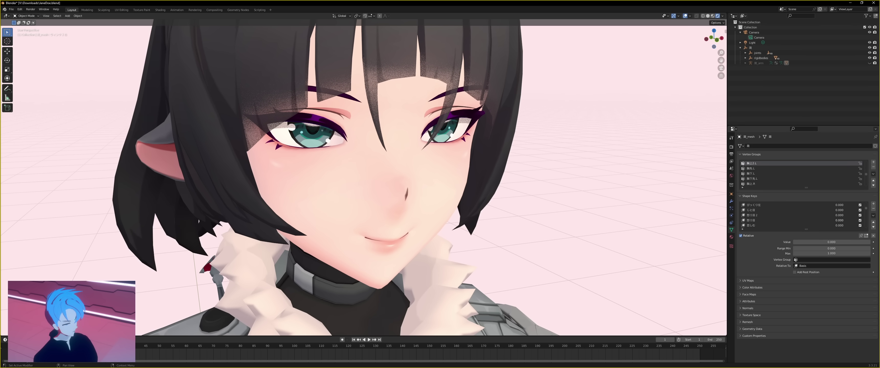
Inspect the topology around the winking eye in wireframe shading and Edit Mode
{"action": "key", "text": "a"}
{"action": "key", "text": "shift+z"}
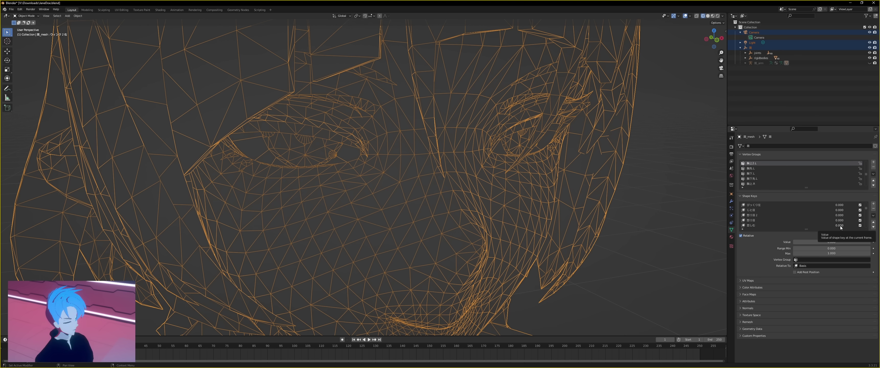
{"action": "mouse_move", "coordinate": [840, 226]}
{"action": "left_mouse_down"}
{"action": "mouse_move", "coordinate": [855, 226]}
{"action": "mouse_move", "coordinate": [833, 226]}
{"action": "left_mouse_up"}
{"action": "key", "text": "Tab"}
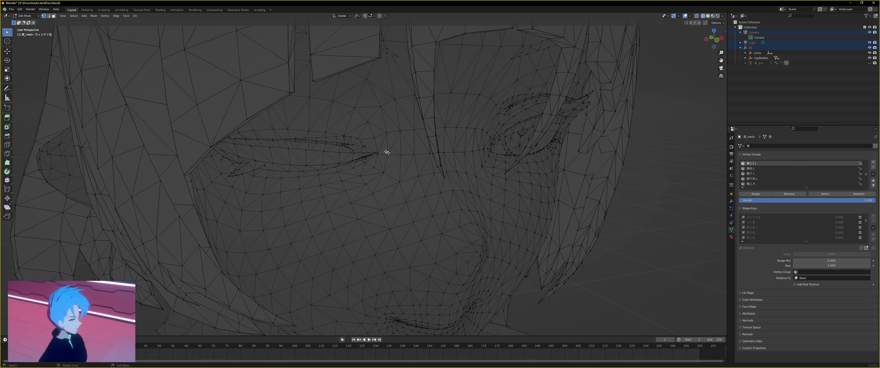
{"action": "key", "text": "Tab"}
{"action": "key", "text": "shift+z"}
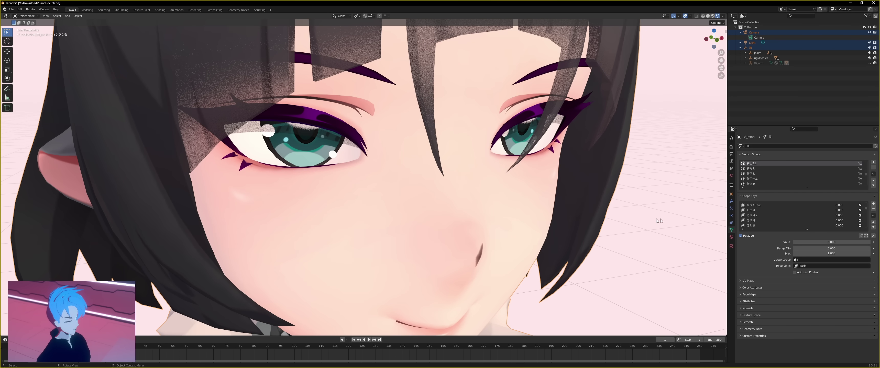
Preview eye expression shape keys and compare the eye in Object Mode with its winking mesh in Edit Mode
{"action": "scroll", "coordinate": [844, 224], "scroll_direction": "down", "scroll_amount": 1}
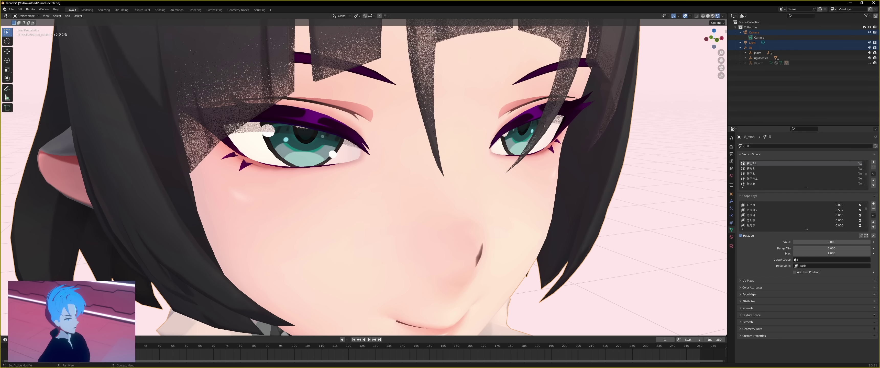
{"action": "key", "text": "Tab"}
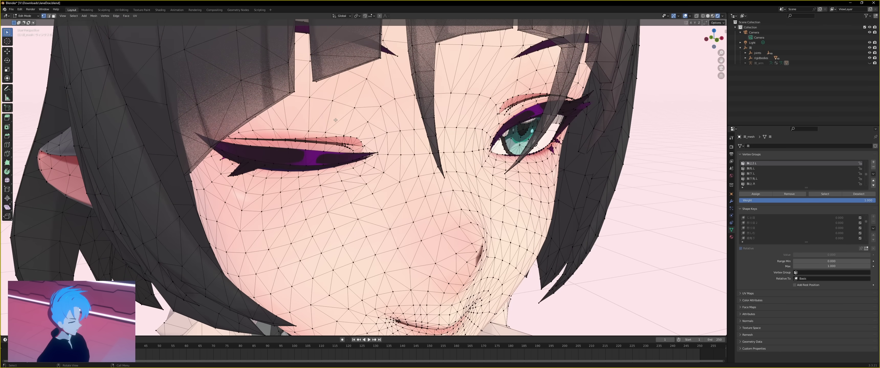
{"action": "key", "text": "Tab"}
{"action": "mouse_move", "coordinate": [843, 213]}
{"action": "left_mouse_down"}
{"action": "mouse_move", "coordinate": [871, 213]}
{"action": "mouse_move", "coordinate": [843, 212]}
{"action": "left_mouse_up"}
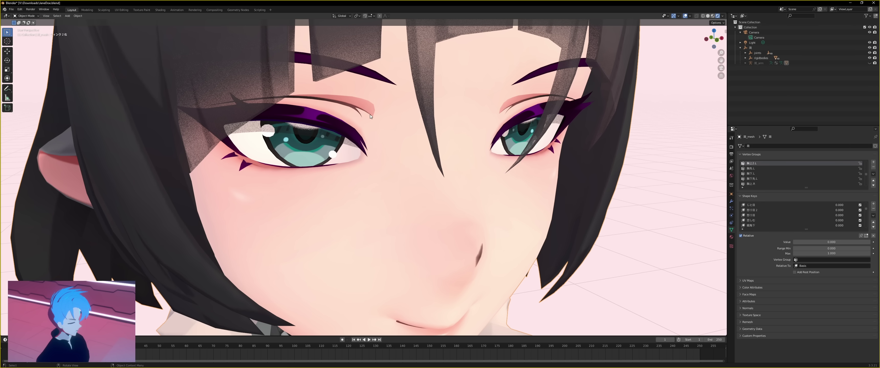
{"action": "mouse_move", "coordinate": [839, 210]}
{"action": "left_mouse_down"}
{"action": "mouse_move", "coordinate": [851, 210]}
{"action": "mouse_move", "coordinate": [839, 210]}
{"action": "left_mouse_up"}
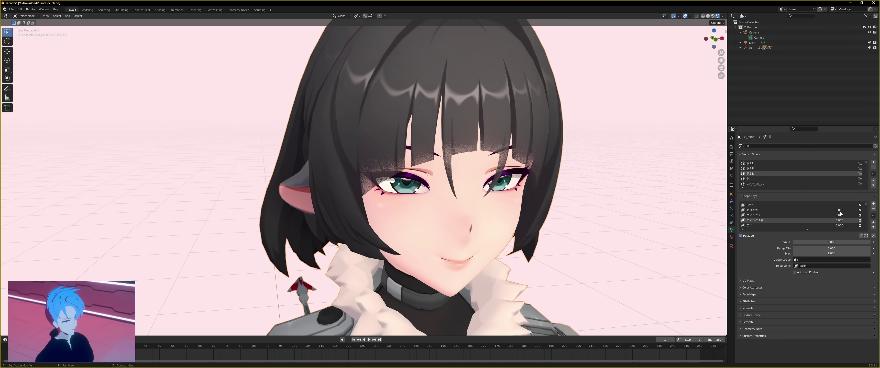
Preview the blinking and smiling shape keys to compare the two kinds of closed eyes
{"action": "mouse_move", "coordinate": [840, 211]}
{"action": "left_mouse_down"}
{"action": "mouse_move", "coordinate": [850, 210]}
{"action": "mouse_move", "coordinate": [839, 211]}
{"action": "left_mouse_up"}
{"action": "left_click_drag", "start_coordinate": [841, 226], "coordinate": [864, 225]}
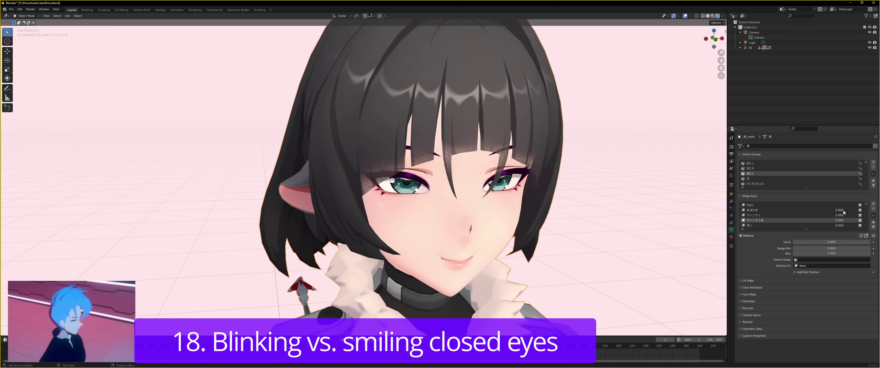
{"action": "mouse_move", "coordinate": [843, 212]}
{"action": "left_mouse_down"}
{"action": "mouse_move", "coordinate": [864, 210]}
{"action": "mouse_move", "coordinate": [839, 210]}
{"action": "left_mouse_up"}
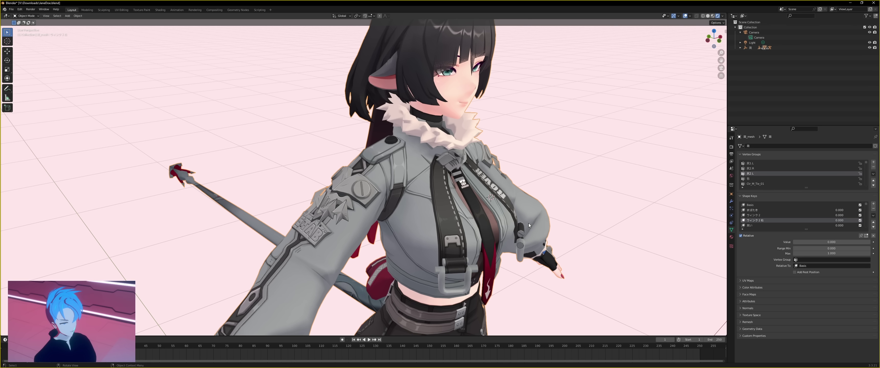
Enter Edit Mode and examine the mesh of the jacket's shoulder and strap accessories
{"action": "scroll", "coordinate": [532, 205], "scroll_direction": "up", "scroll_amount": 2}
{"action": "middle_click_drag", "start_coordinate": [564, 156], "coordinate": [532, 224], "text": "shift"}
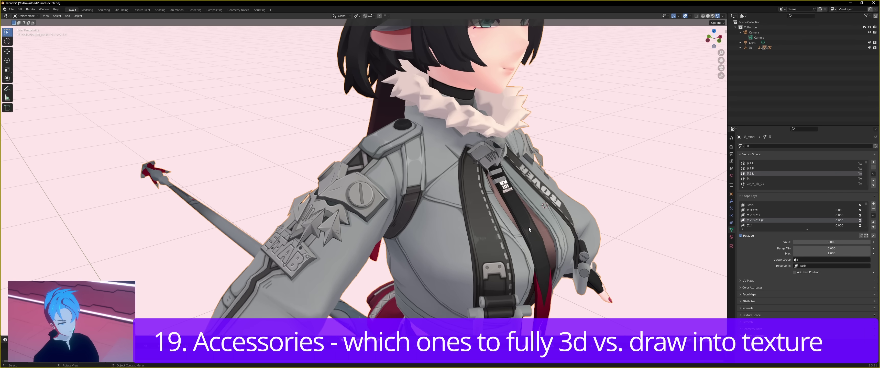
{"action": "key", "text": "Tab"}
{"action": "scroll", "coordinate": [459, 203], "scroll_direction": "up", "scroll_amount": 1}
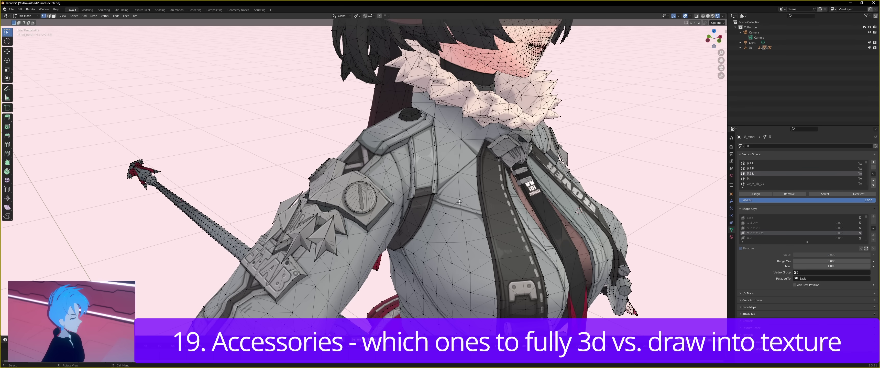
{"action": "middle_click_drag", "start_coordinate": [459, 203], "coordinate": [425, 134]}
{"action": "scroll", "coordinate": [403, 107], "scroll_direction": "up", "scroll_amount": 1}
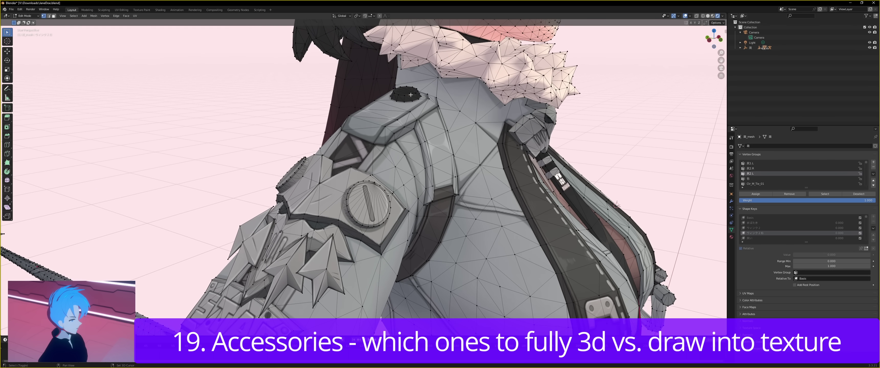
Examine the lettered badge and star spikes on the sleeve for modelled versus textured detail
{"action": "middle_click_drag", "start_coordinate": [357, 210], "coordinate": [422, 131], "text": "shift"}
{"action": "scroll", "coordinate": [413, 249], "scroll_direction": "up", "scroll_amount": 4}
{"action": "middle_click_drag", "start_coordinate": [413, 249], "coordinate": [392, 181]}
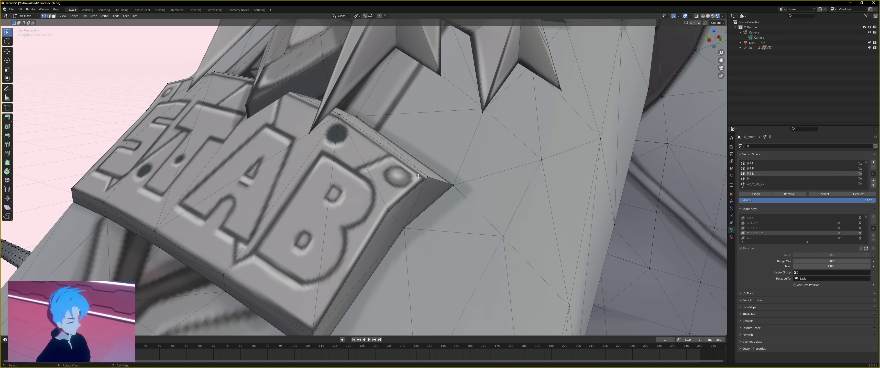
{"action": "middle_click_drag", "start_coordinate": [398, 182], "coordinate": [409, 229]}
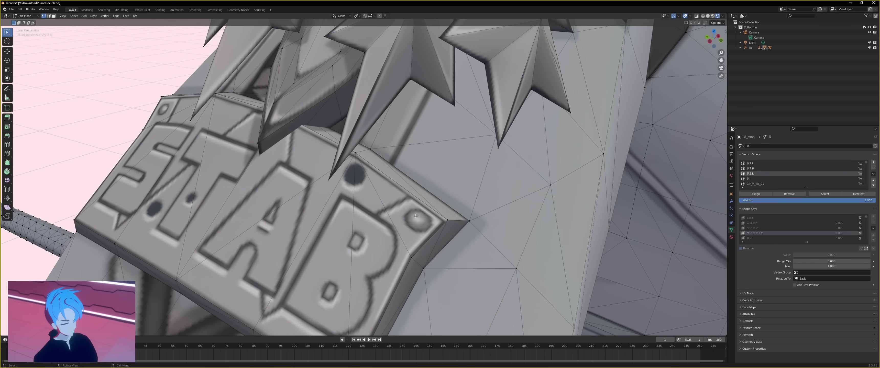
Examine the topology of the sleeve, chest buckles and waist belts
{"action": "scroll", "coordinate": [416, 216], "scroll_direction": "down", "scroll_amount": 10}
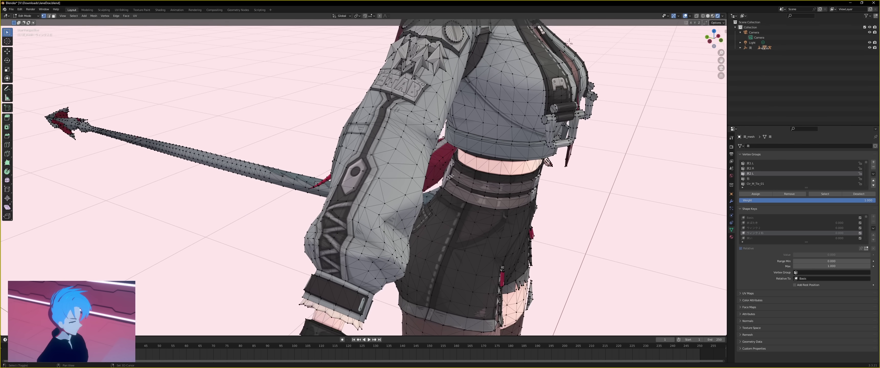
{"action": "scroll", "coordinate": [443, 179], "scroll_direction": "up", "scroll_amount": 4}
{"action": "scroll", "coordinate": [484, 136], "scroll_direction": "up", "scroll_amount": 4}
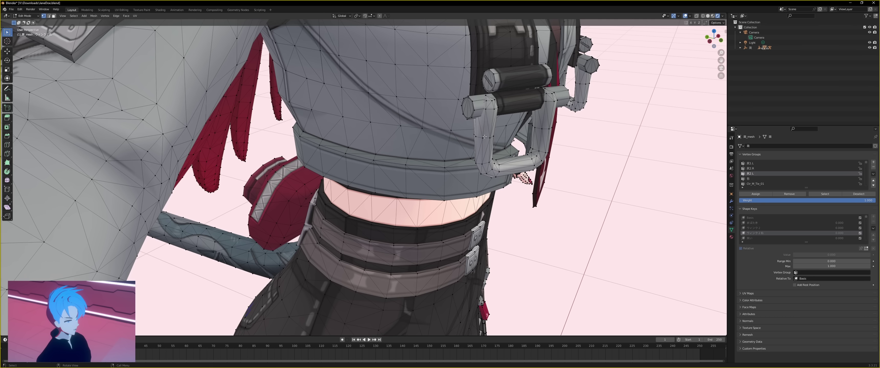
{"action": "key", "text": "ctrl+l"}
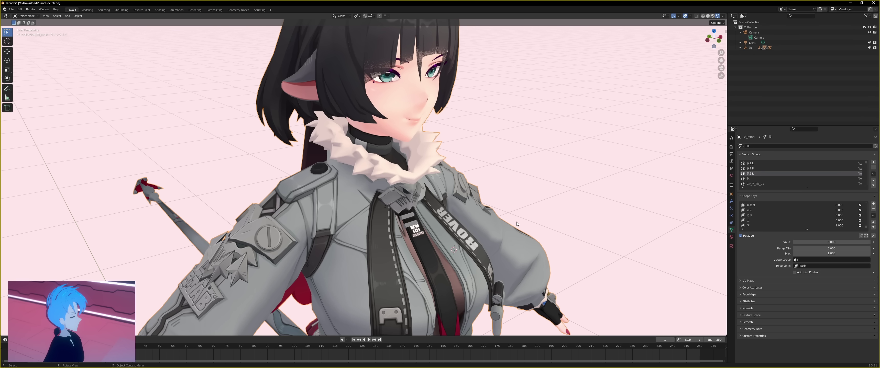
Examine the jacket, collar and chest straps in Object Mode from the front and from below
{"action": "mouse_move", "coordinate": [516, 224]}
{"action": "middle_mouse_down"}
{"action": "mouse_move", "coordinate": [509, 208]}
{"action": "mouse_move", "coordinate": [520, 236]}
{"action": "mouse_move", "coordinate": [522, 218]}
{"action": "mouse_move", "coordinate": [507, 215]}
{"action": "middle_mouse_up"}
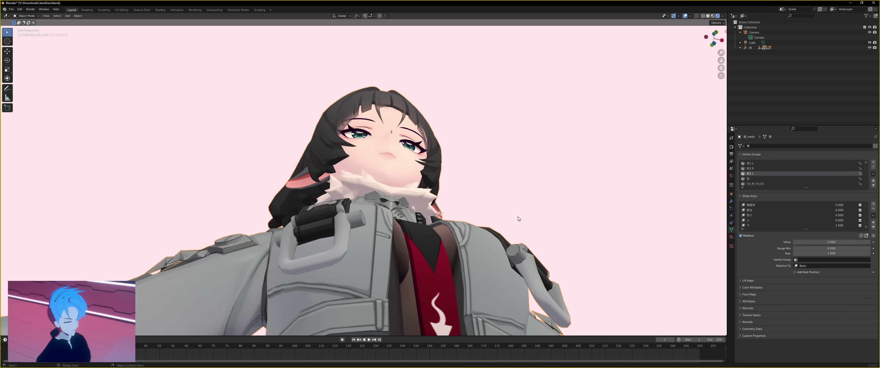
{"action": "scroll", "coordinate": [443, 217], "scroll_direction": "up", "scroll_amount": 2}
{"action": "middle_click_drag", "start_coordinate": [453, 225], "coordinate": [478, 164]}
{"action": "middle_click_drag", "start_coordinate": [416, 115], "coordinate": [470, 163]}
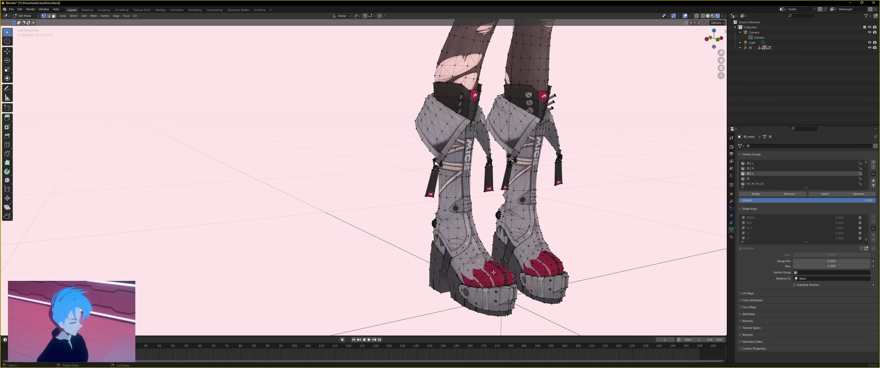
Select one boot's connected upper mesh, hide it to check the occluded parts inside, and reveal it again
{"action": "key", "text": "l"}
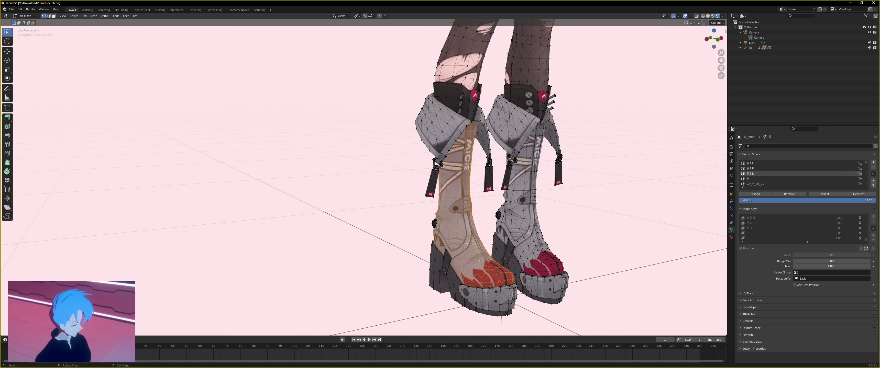
{"action": "key", "text": "h"}
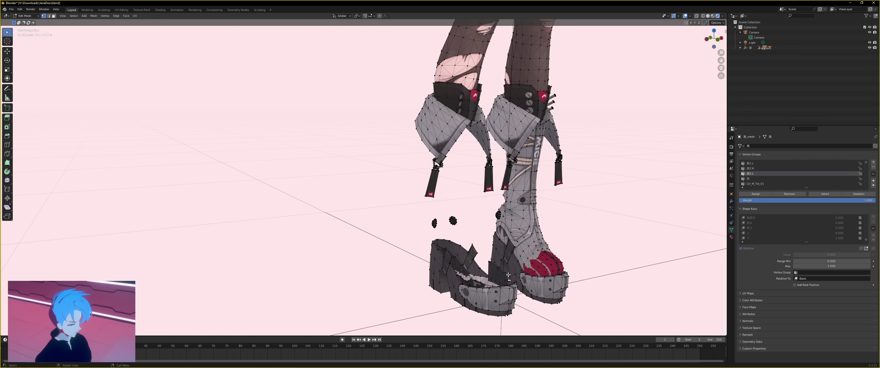
{"action": "key", "text": "alt+h"}
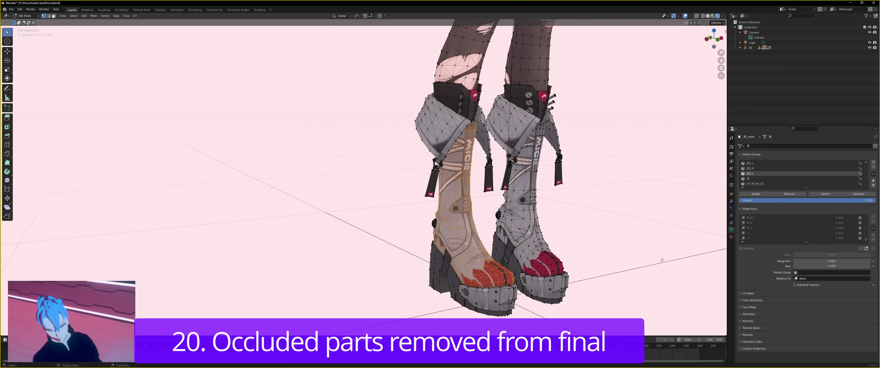
Clear the boot mesh selection and examine the topology of the boots and torn stockings up the legs
{"action": "left_click", "coordinate": [692, 237]}
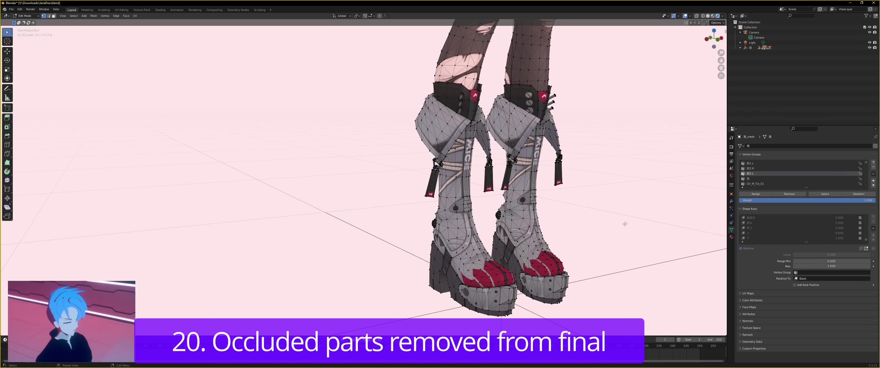
{"action": "scroll", "coordinate": [654, 199], "scroll_direction": "down", "scroll_amount": 2}
{"action": "middle_click_drag", "start_coordinate": [653, 198], "coordinate": [622, 229], "text": "shift"}
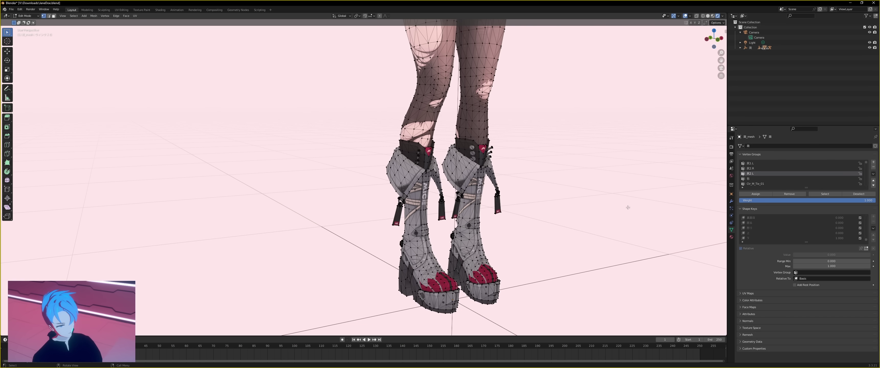
{"action": "scroll", "coordinate": [593, 176], "scroll_direction": "down", "scroll_amount": 1}
{"action": "middle_click_drag", "start_coordinate": [593, 175], "coordinate": [582, 219], "text": "shift"}
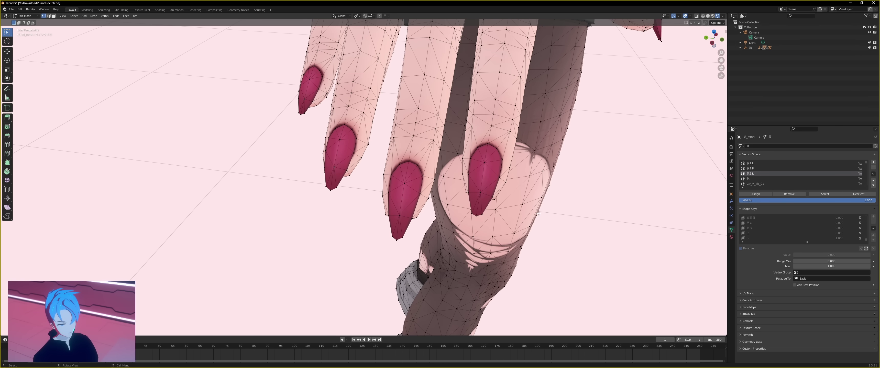
Examine the topology of the fingers and pointed red nails beside the torn stocking knee
{"action": "middle_click_drag", "start_coordinate": [547, 214], "coordinate": [543, 212]}
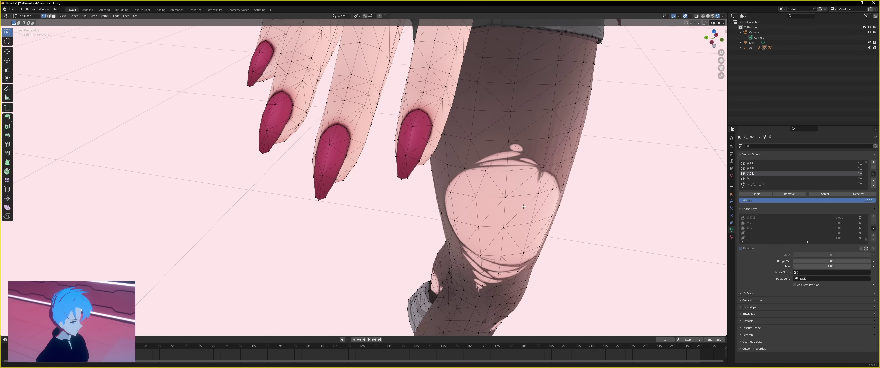
{"action": "middle_click_drag", "start_coordinate": [434, 208], "coordinate": [412, 225], "text": "shift"}
{"action": "scroll", "coordinate": [385, 222], "scroll_direction": "up", "scroll_amount": 1}
{"action": "left_click", "coordinate": [412, 226]}
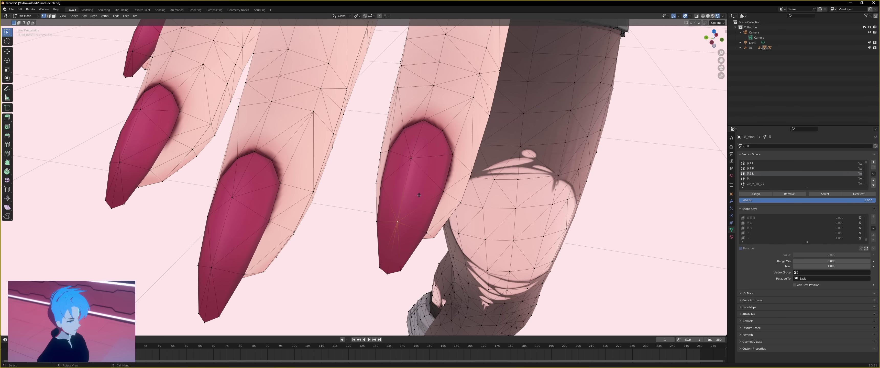
{"action": "scroll", "coordinate": [545, 233], "scroll_direction": "down", "scroll_amount": 4}
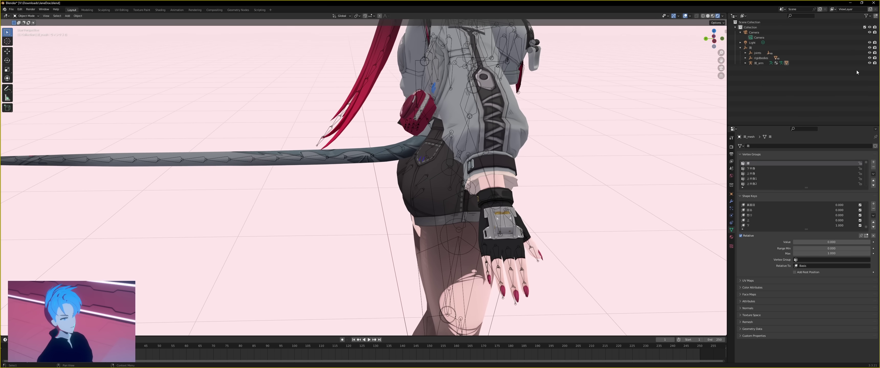
Select the armature together with the character mesh and enter Weight Paint mode with the rear of the shorts in view
{"action": "scroll", "coordinate": [524, 170], "scroll_direction": "up", "scroll_amount": 2}
{"action": "middle_click_drag", "start_coordinate": [524, 170], "coordinate": [494, 204]}
{"action": "scroll", "coordinate": [494, 205], "scroll_direction": "up", "scroll_amount": 2}
{"action": "middle_click_drag", "start_coordinate": [510, 240], "coordinate": [497, 228]}
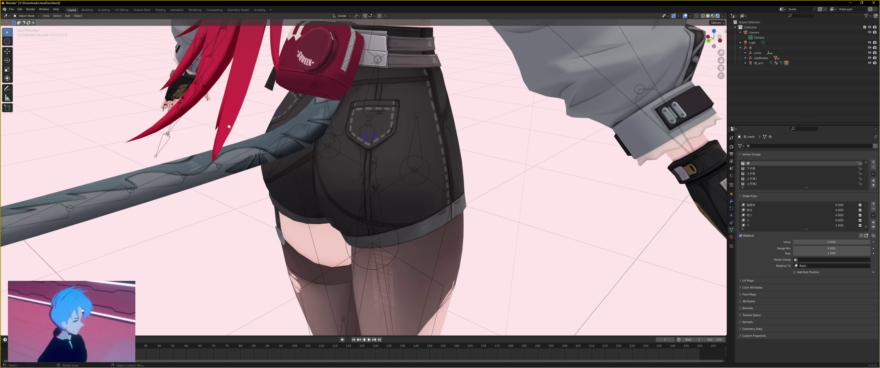
{"action": "left_click", "coordinate": [164, 144]}
{"action": "left_click", "coordinate": [24, 16]}
{"action": "left_click", "coordinate": [196, 133]}
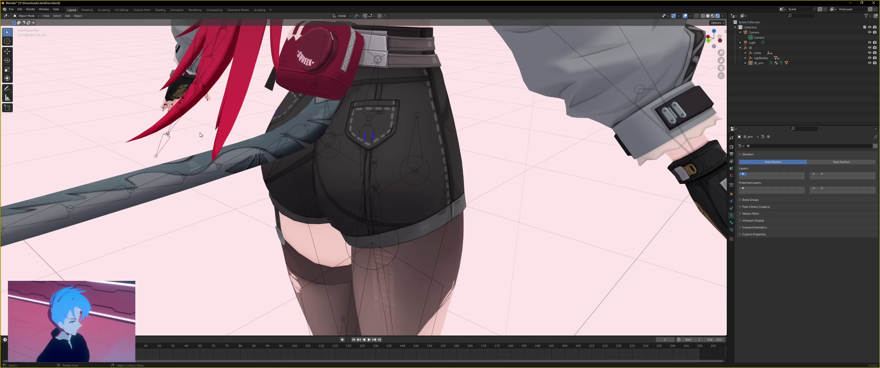
{"action": "left_click", "coordinate": [166, 143], "text": "shift"}
{"action": "left_click", "coordinate": [170, 123], "text": "shift"}
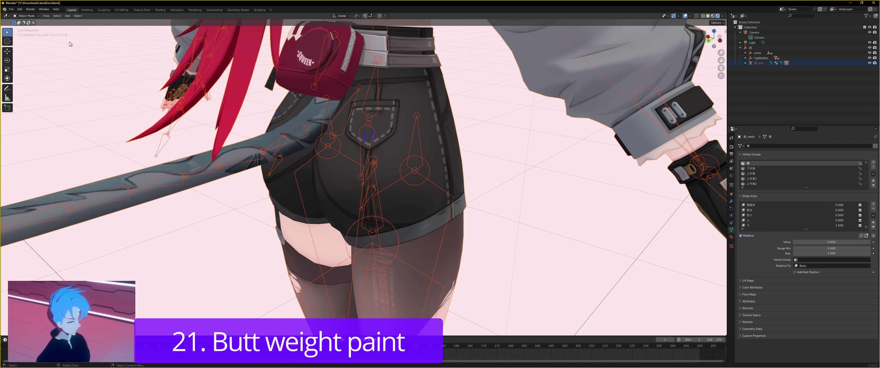
{"action": "left_click", "coordinate": [26, 16]}
{"action": "left_click", "coordinate": [36, 44]}
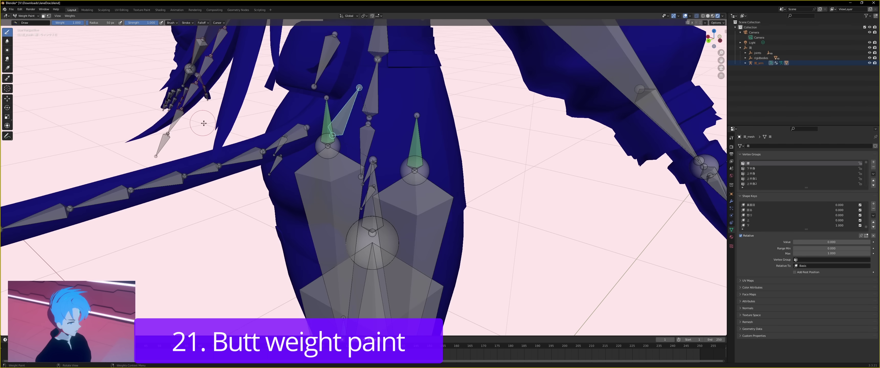
Display the weights of the small buttock bones on one side of the hips and inspect them from behind
{"action": "scroll", "coordinate": [259, 129], "scroll_direction": "up", "scroll_amount": 1}
{"action": "mouse_move", "coordinate": [385, 150]}
{"action": "middle_mouse_down"}
{"action": "mouse_move", "coordinate": [396, 144]}
{"action": "mouse_move", "coordinate": [325, 192]}
{"action": "mouse_move", "coordinate": [397, 205]}
{"action": "mouse_move", "coordinate": [354, 171]}
{"action": "mouse_move", "coordinate": [390, 221]}
{"action": "middle_mouse_up"}
{"action": "left_click", "coordinate": [292, 204], "text": "ctrl"}
{"action": "left_click", "coordinate": [281, 188], "text": "ctrl"}
{"action": "left_click", "coordinate": [285, 214], "text": "ctrl"}
{"action": "middle_click_drag", "start_coordinate": [285, 215], "coordinate": [290, 202]}
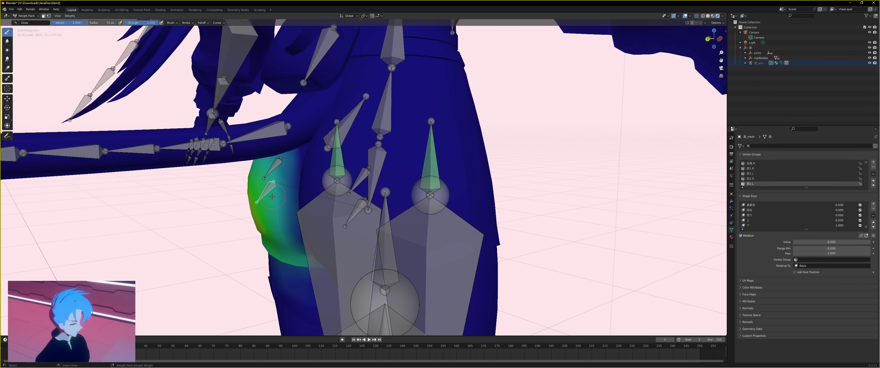
Inspect the buttock bone weights on the opposite side of the hips, selecting the small bones one by one
{"action": "middle_click_drag", "start_coordinate": [440, 192], "coordinate": [413, 159]}
{"action": "left_click", "coordinate": [524, 177], "text": "ctrl"}
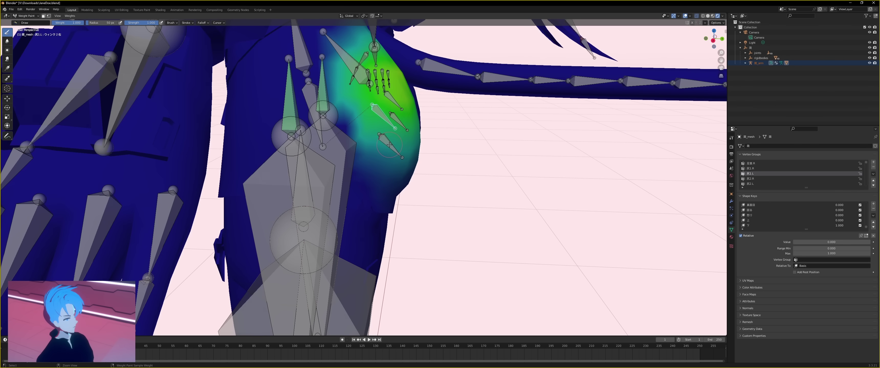
{"action": "left_click", "coordinate": [393, 142], "text": "ctrl"}
{"action": "middle_click_drag", "start_coordinate": [463, 150], "coordinate": [505, 154]}
{"action": "left_click", "coordinate": [374, 139], "text": "ctrl"}
{"action": "left_click", "coordinate": [458, 183], "text": "ctrl"}
Inspect the weight distribution of the pelvis and waist bones from behind
{"action": "key", "text": "KP_Decimal"}
{"action": "left_click", "coordinate": [344, 138], "text": "ctrl"}
{"action": "left_click", "coordinate": [399, 141], "text": "ctrl"}
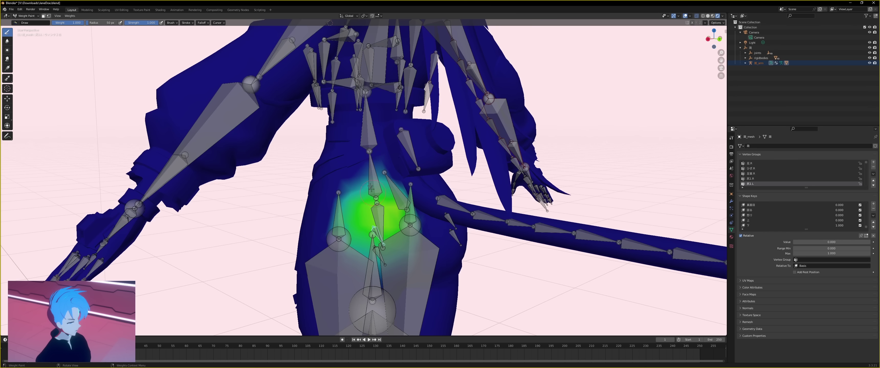
{"action": "left_click", "coordinate": [368, 137], "text": "ctrl"}
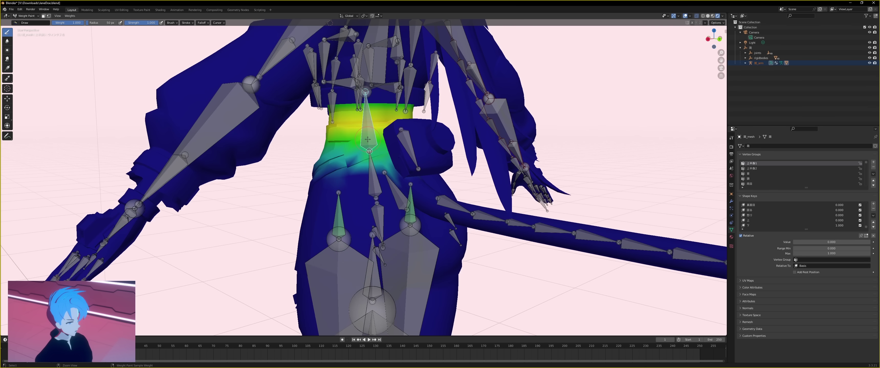
{"action": "scroll", "coordinate": [368, 137], "scroll_direction": "down", "scroll_amount": 2}
{"action": "left_click", "coordinate": [287, 142], "text": "ctrl"}
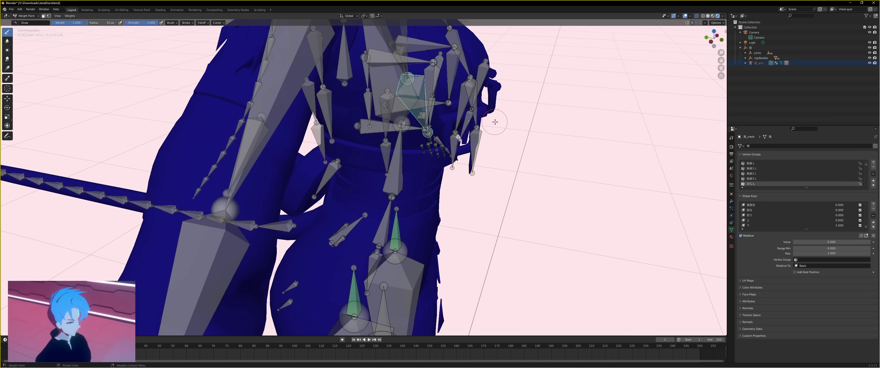
Check the weights of the chest bones in Weight Paint mode
{"action": "mouse_move", "coordinate": [495, 122]}
{"action": "middle_mouse_down"}
{"action": "mouse_move", "coordinate": [497, 110]}
{"action": "mouse_move", "coordinate": [414, 60]}
{"action": "mouse_move", "coordinate": [440, 69]}
{"action": "mouse_move", "coordinate": [431, 74]}
{"action": "mouse_move", "coordinate": [529, 82]}
{"action": "middle_mouse_up"}
{"action": "left_click", "coordinate": [422, 63], "text": "ctrl"}
{"action": "left_click", "coordinate": [431, 75], "text": "ctrl"}
{"action": "scroll", "coordinate": [431, 74], "scroll_direction": "down", "scroll_amount": 5}
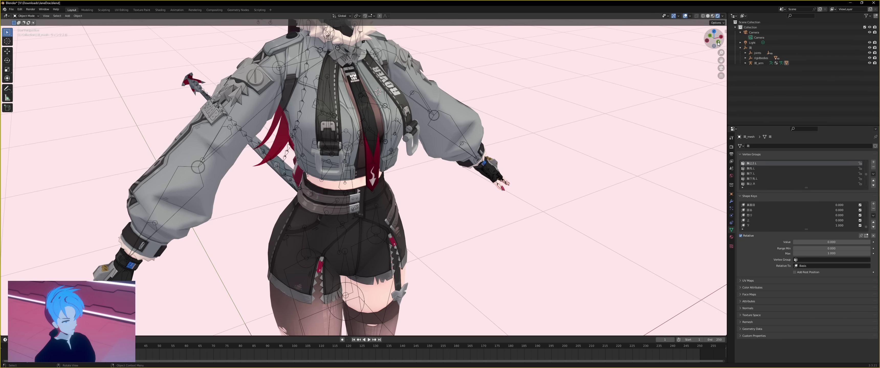
Hide the armature in Object Mode and examine the character's face, hair and fur collar from the front
{"action": "left_click", "coordinate": [718, 42]}
{"action": "middle_click_drag", "start_coordinate": [519, 93], "coordinate": [528, 209], "text": "shift"}
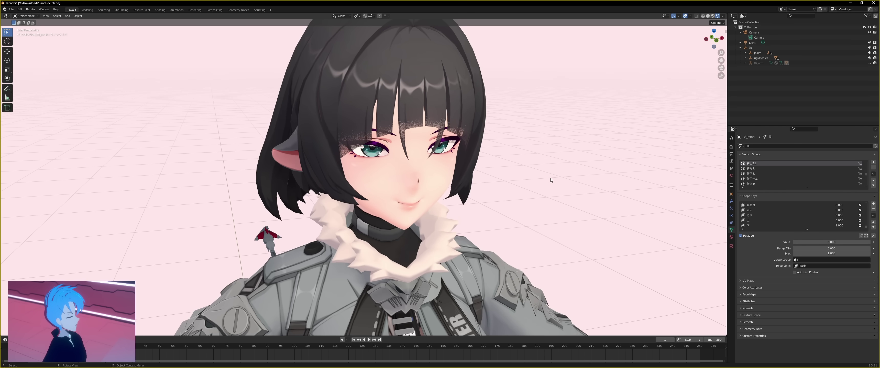
{"action": "scroll", "coordinate": [550, 178], "scroll_direction": "down", "scroll_amount": 2}
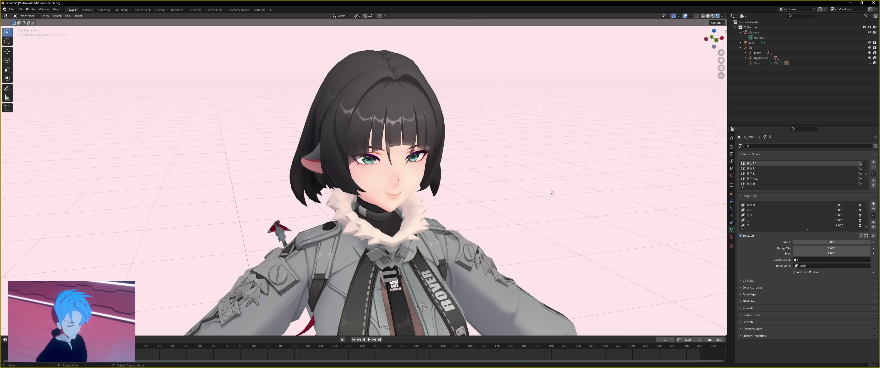
{"action": "middle_click_drag", "start_coordinate": [540, 208], "coordinate": [543, 211]}
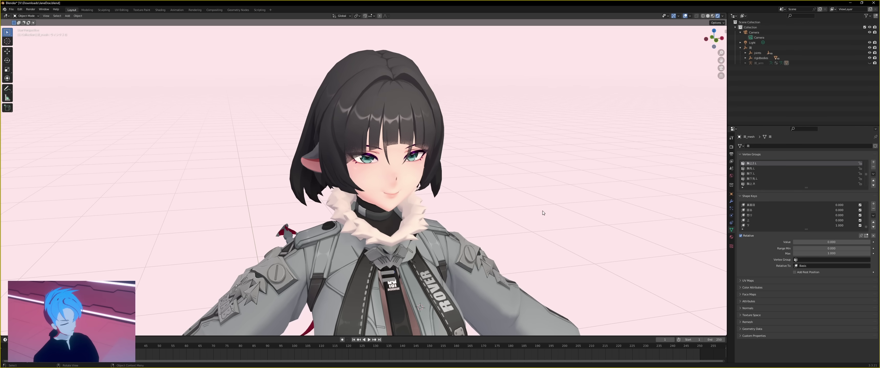